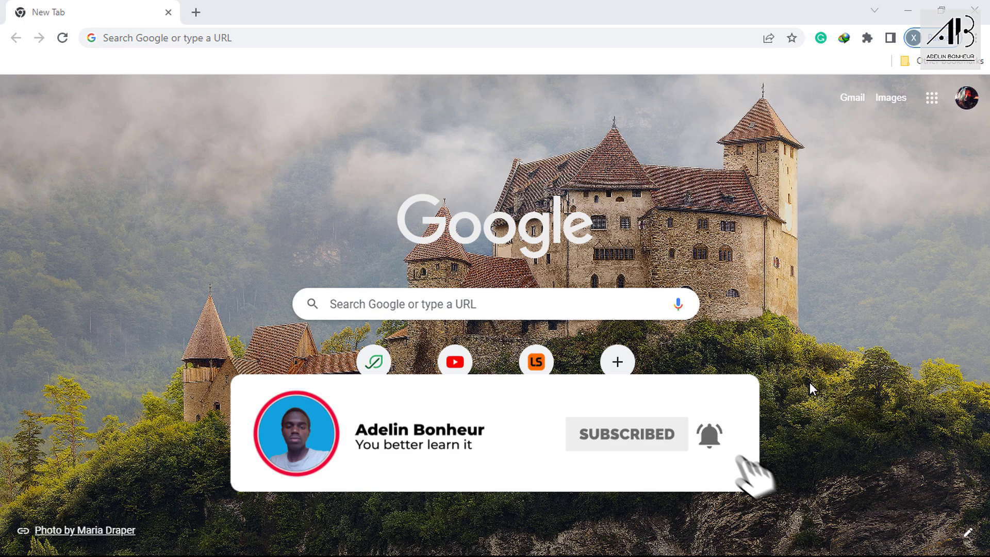
# Search Google for 000webhost and open the official 000webhost site.
pyautogui.click(188, 38)
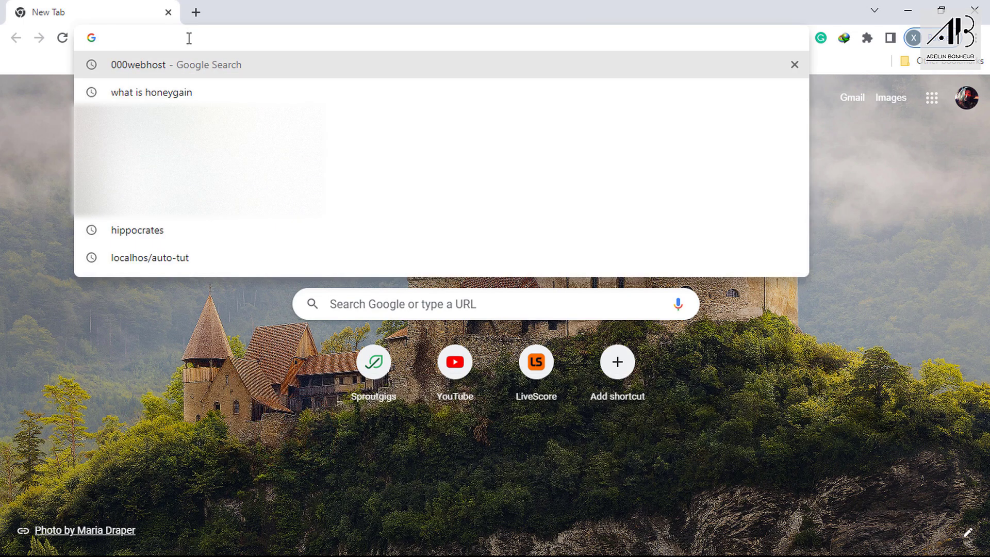
pyautogui.write('000')
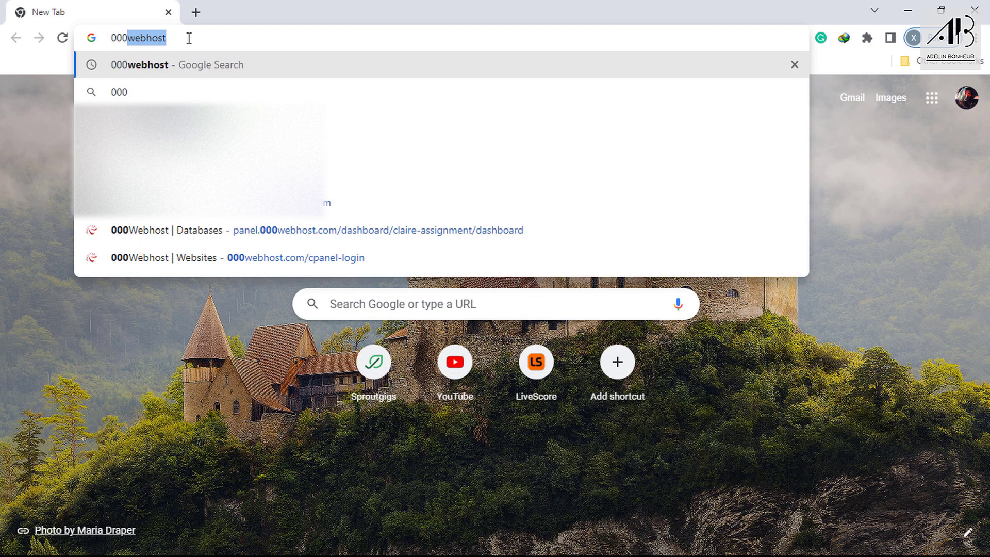
pyautogui.press('Return')
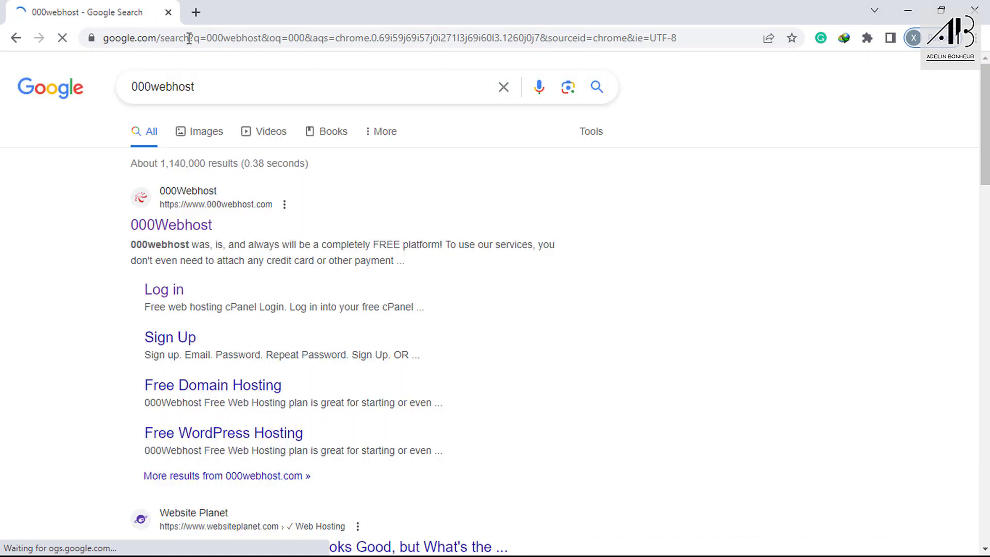
pyautogui.click(175, 225)
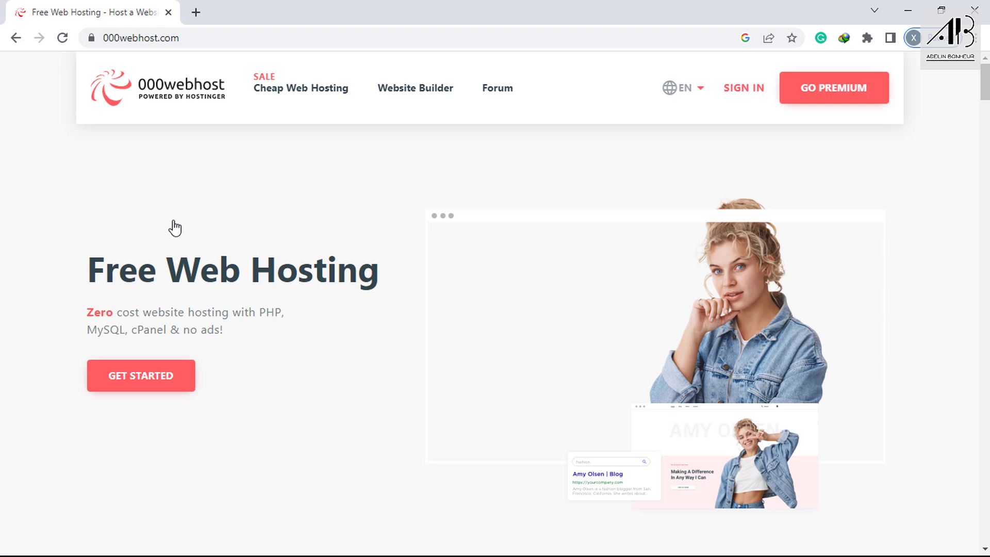
# Sign in to 000webhost with the Google account and open the fishbach website dashboard.
pyautogui.click(742, 93)
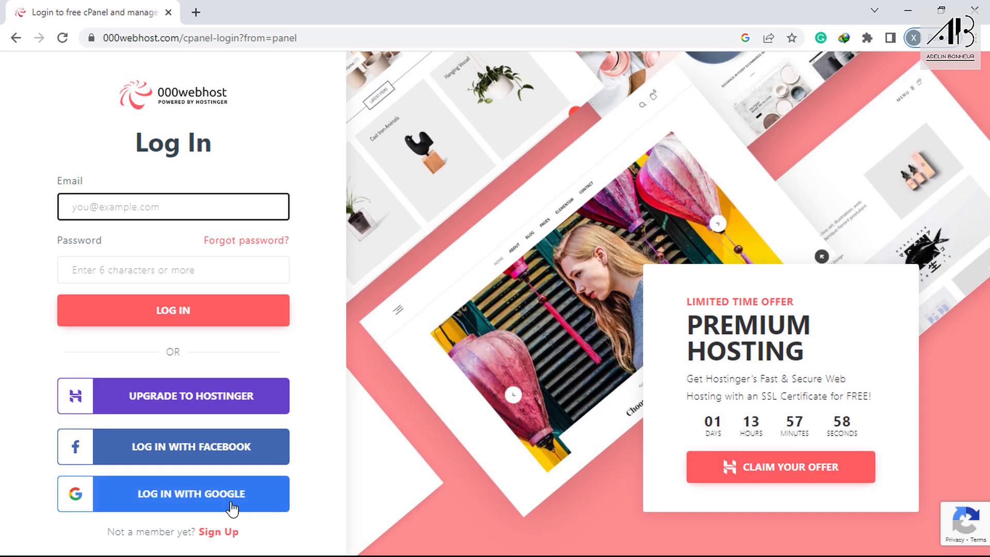
pyautogui.click(204, 499)
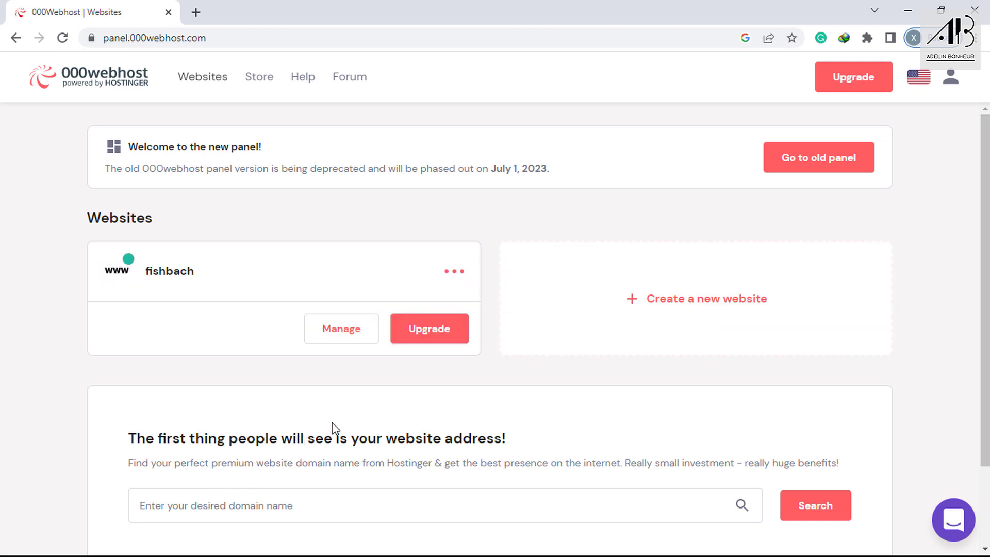
pyautogui.click(361, 333)
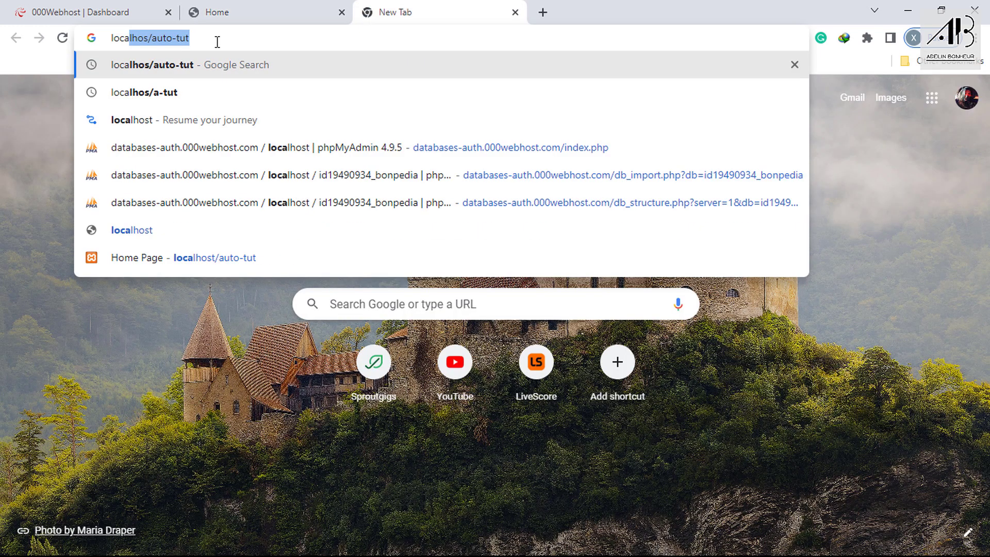
# Test the local auto-tut movie search with 'a', clear it, then check the live fishbach site.
pyautogui.click(248, 264)
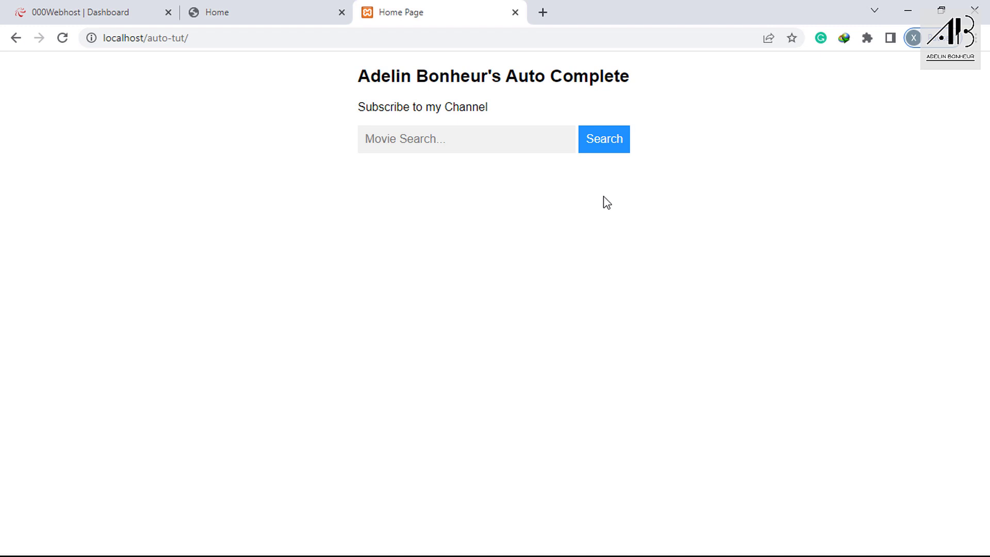
pyautogui.write('a')
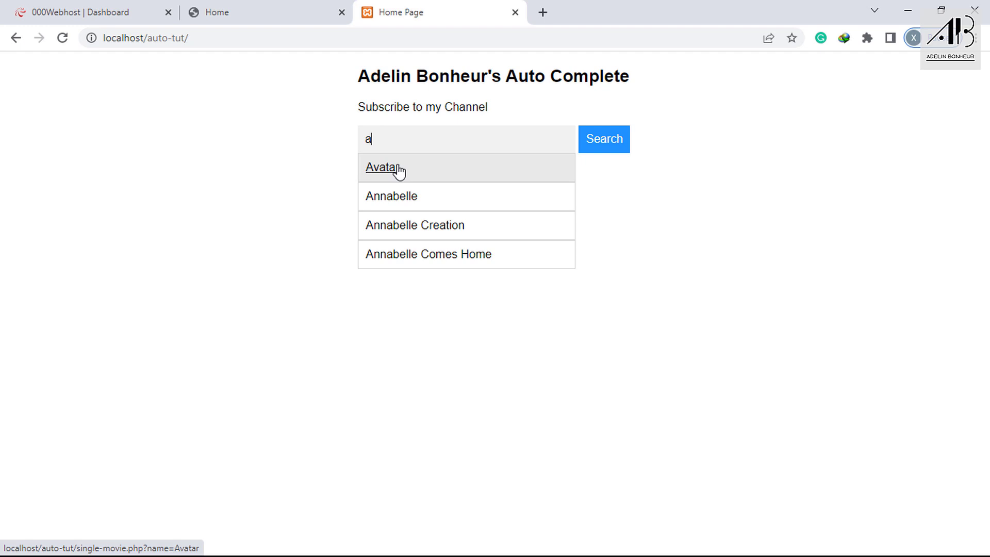
pyautogui.press('BackSpace')
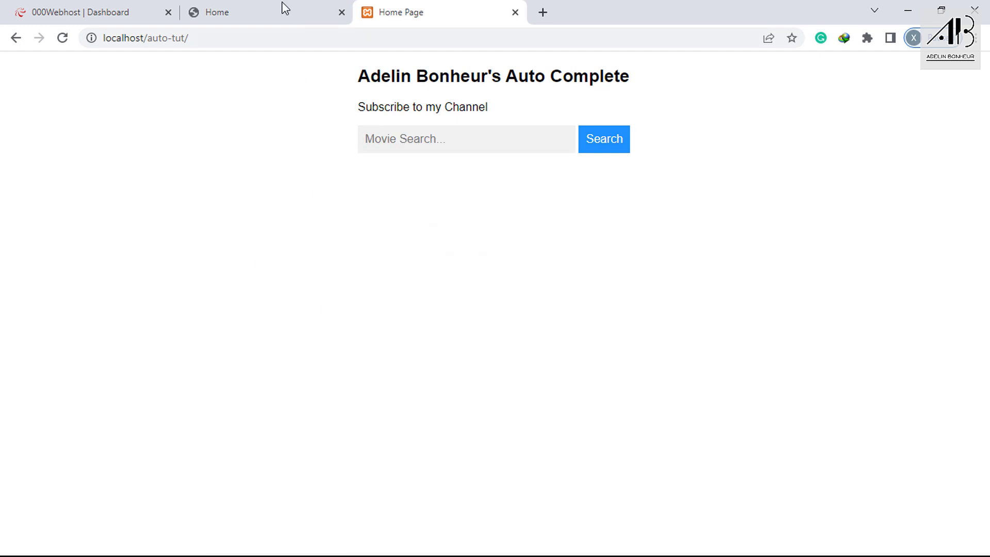
pyautogui.click(252, 7)
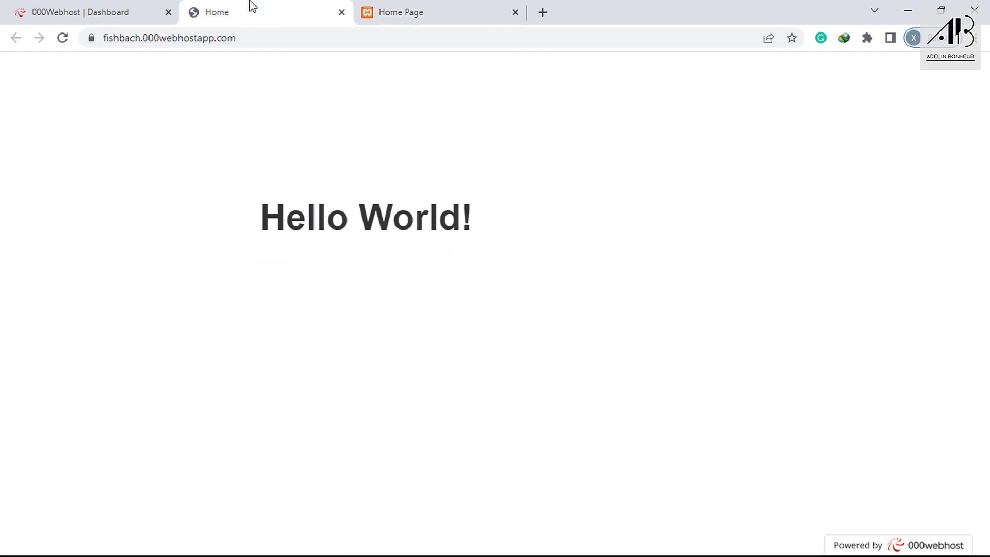
# Open public_html in the fishbach File Manager and select index.html.
pyautogui.click(88, 6)
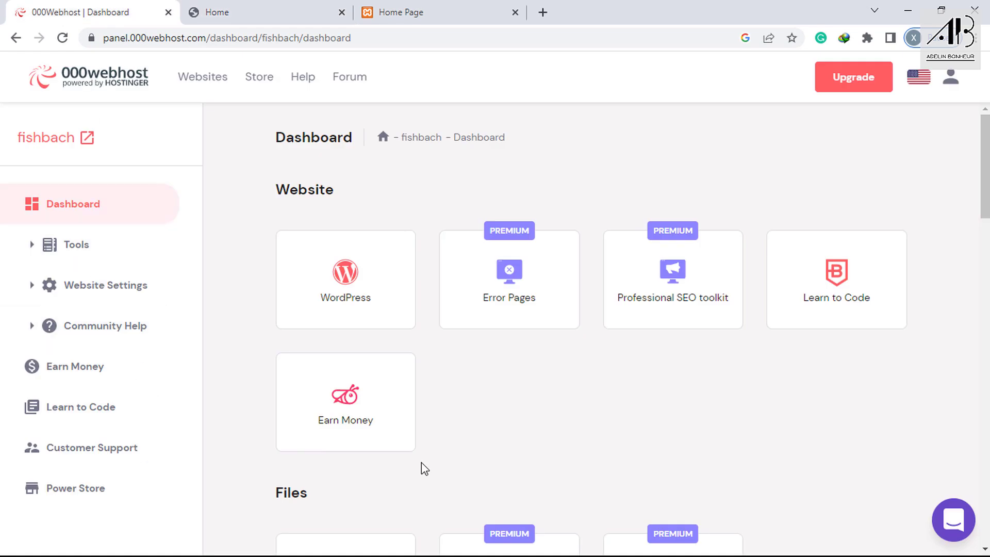
pyautogui.scroll(-5, 550, 395)
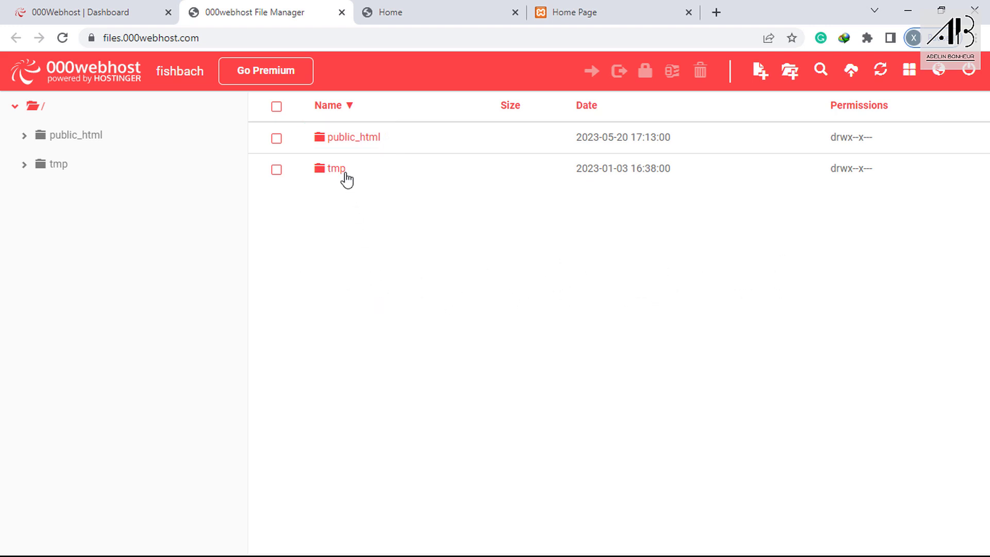
pyautogui.click(352, 143)
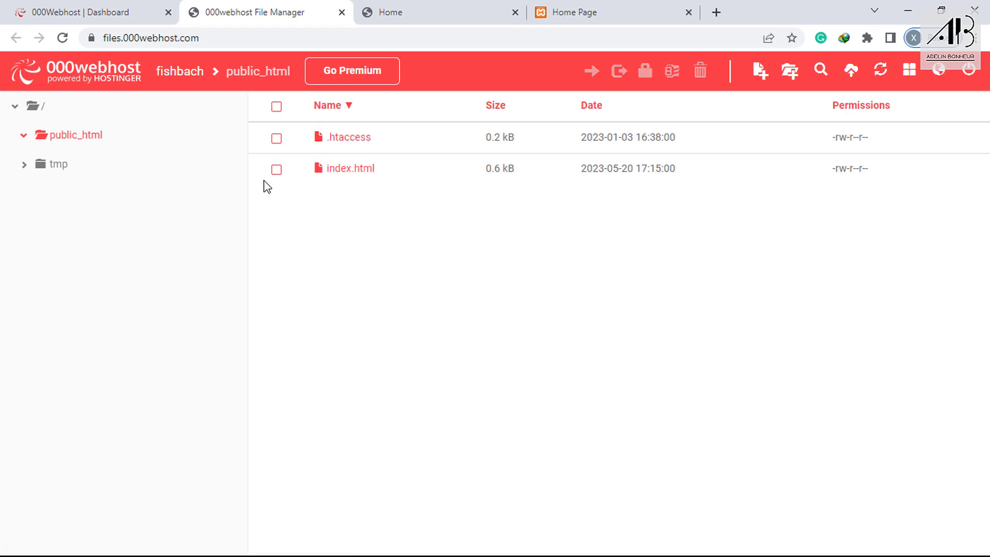
pyautogui.click(276, 170)
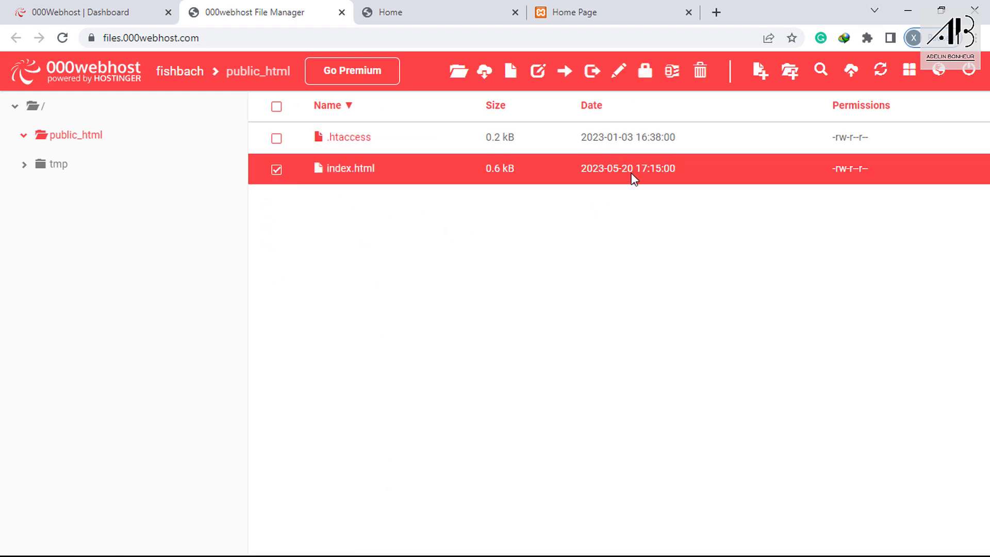
# Delete index.html from public_html, then switch to the local auto-tut project folder.
pyautogui.click(483, 3)
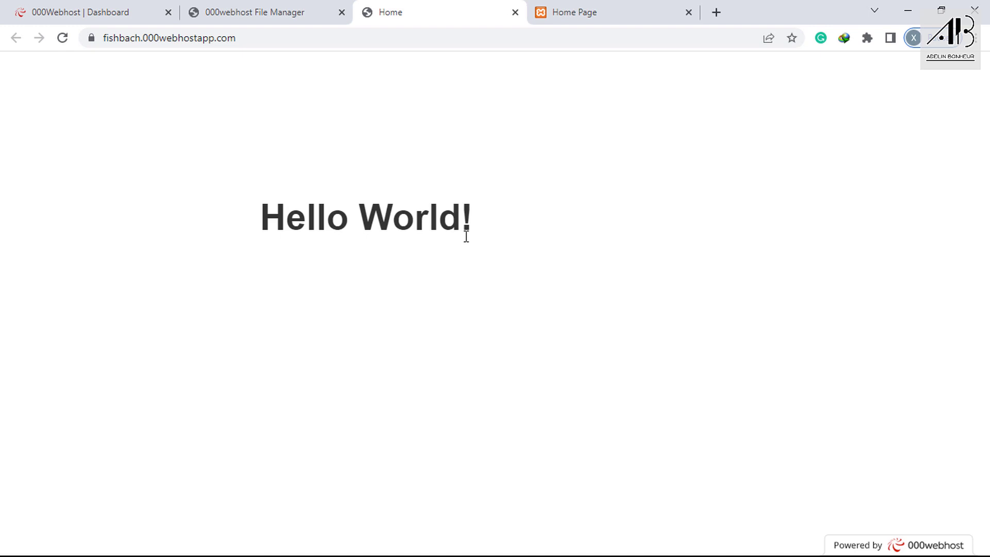
pyautogui.click(303, 2)
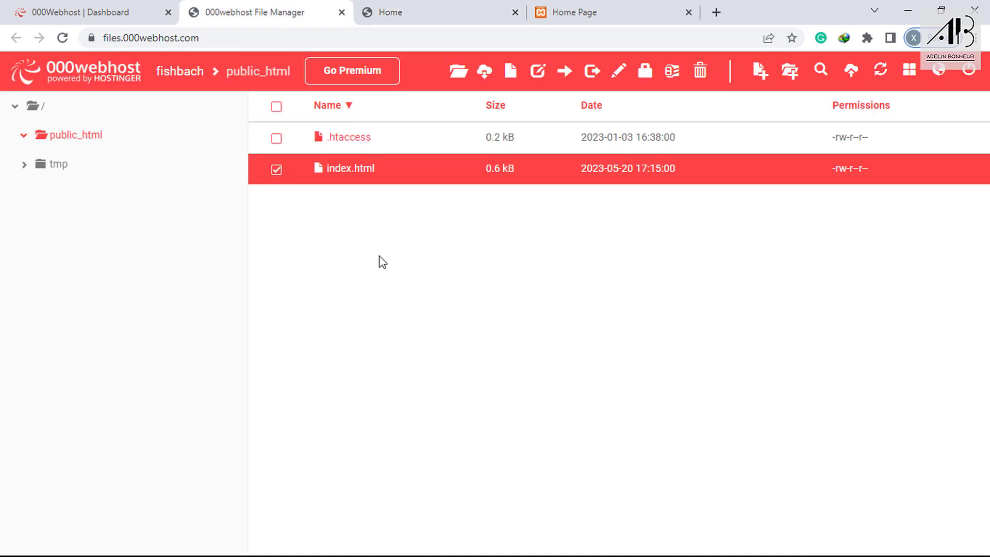
pyautogui.click(700, 75)
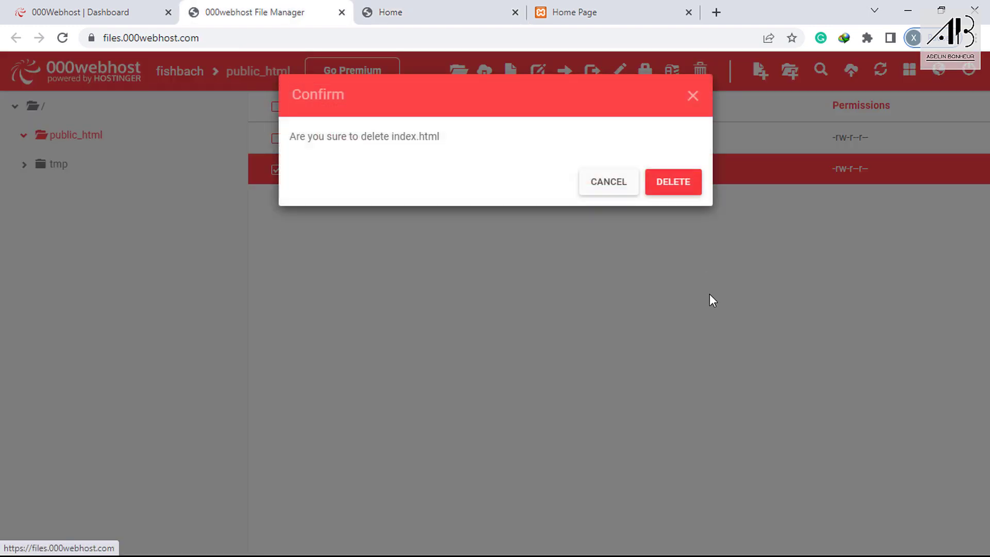
pyautogui.click(675, 185)
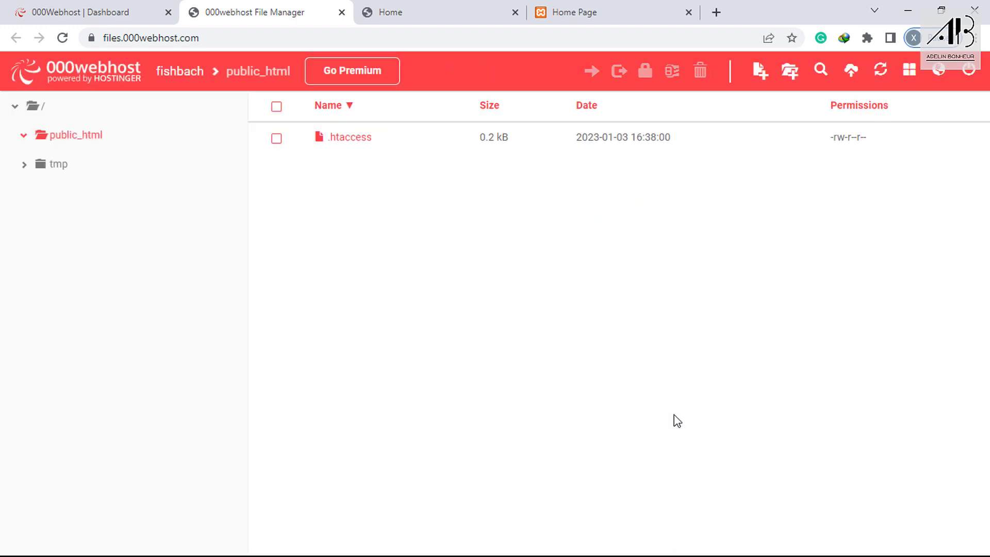
pyautogui.hotkey('alt', 'Tab')
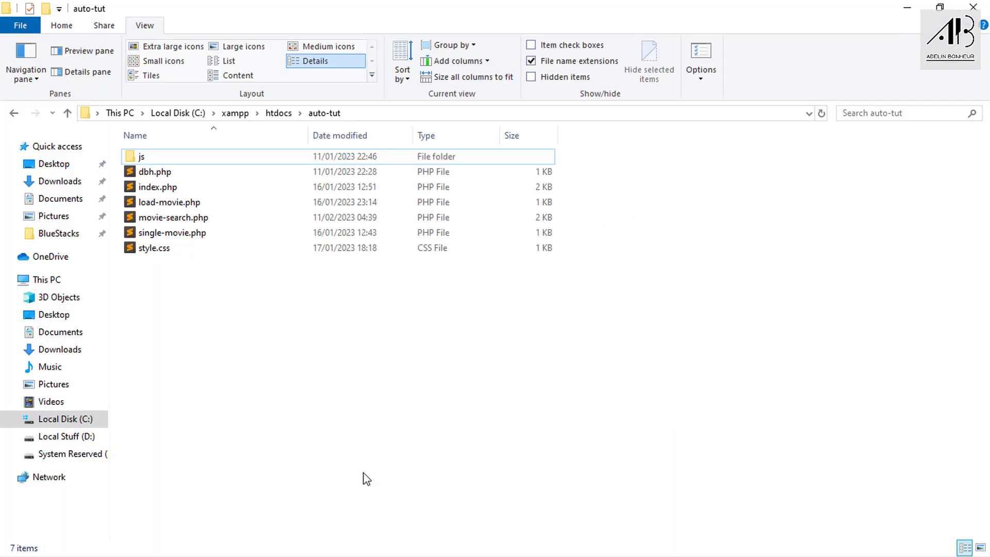
# Select all seven auto-tut project items and drag them to the browser window.
pyautogui.hotkey('ctrl', 'a')
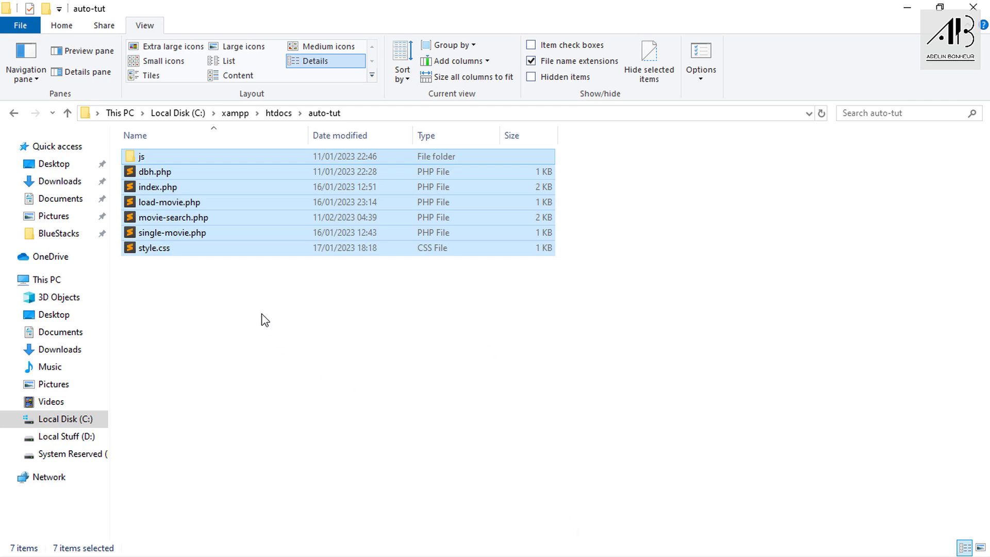
pyautogui.moveTo(179, 197); pyautogui.dragTo(431, 345)
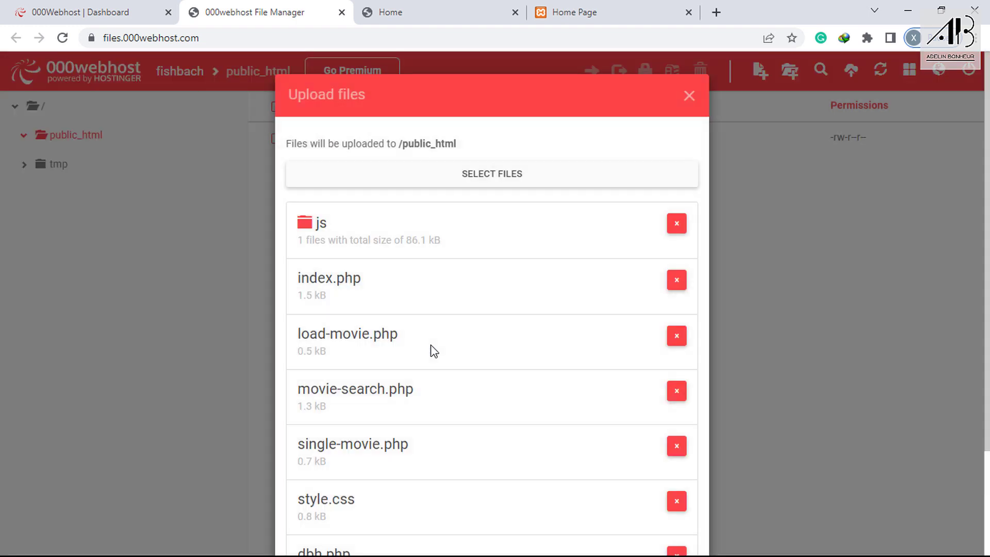
# Upload the auto-tut files (js, index.php, dbh.php, style.css, etc.) to /public_html.
pyautogui.scroll(-3, 453, 323)
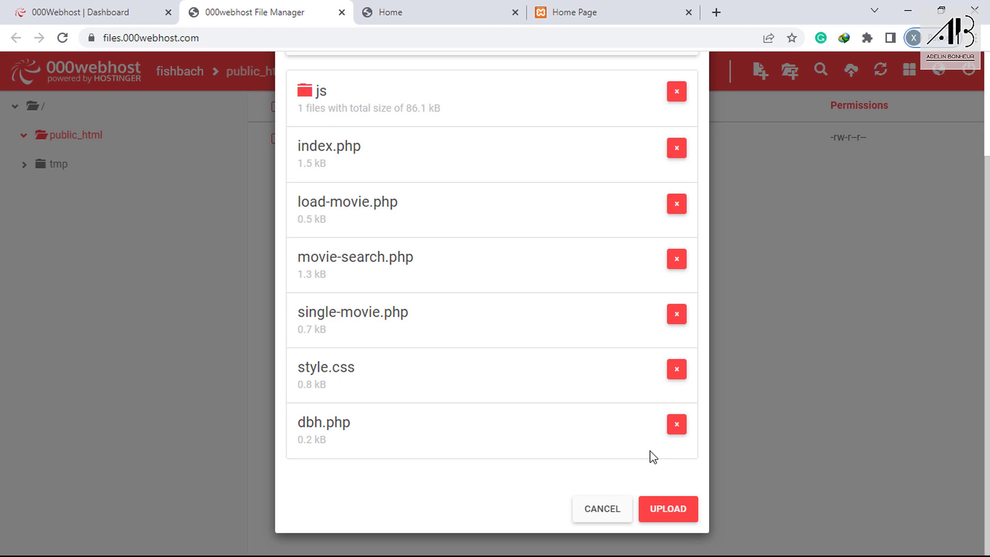
pyautogui.click(673, 512)
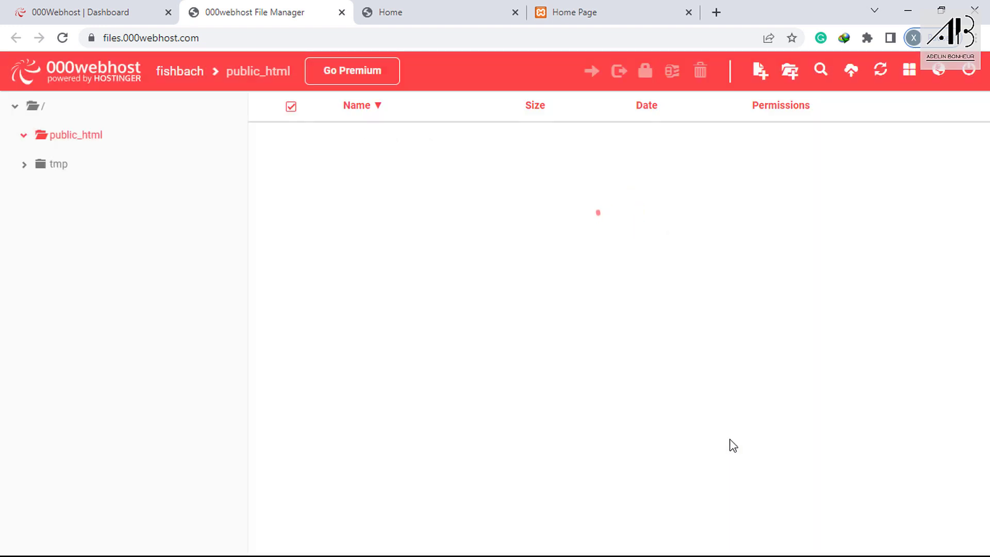
# Reload the live fishbach site so it serves the uploaded Auto Complete page.
pyautogui.click(492, 20)
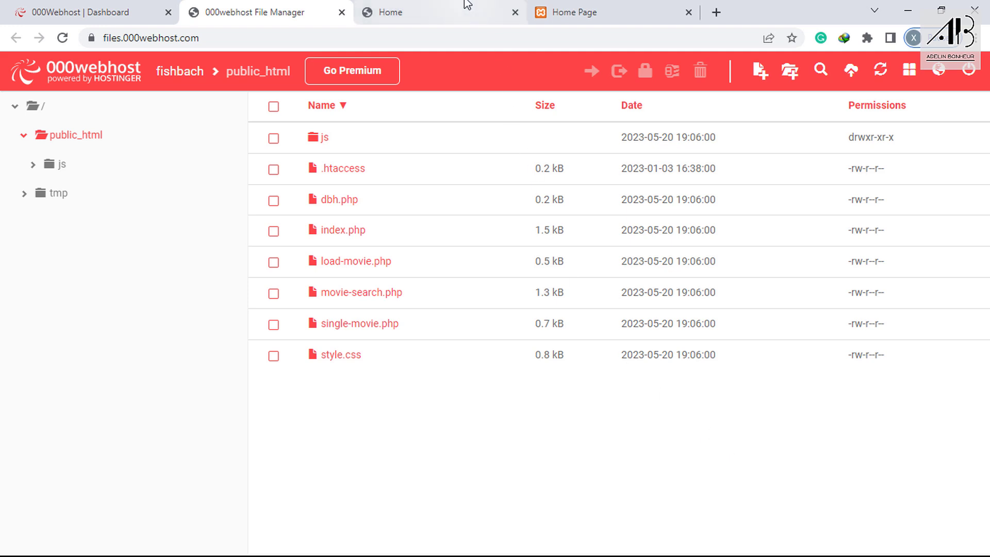
pyautogui.click(478, 42)
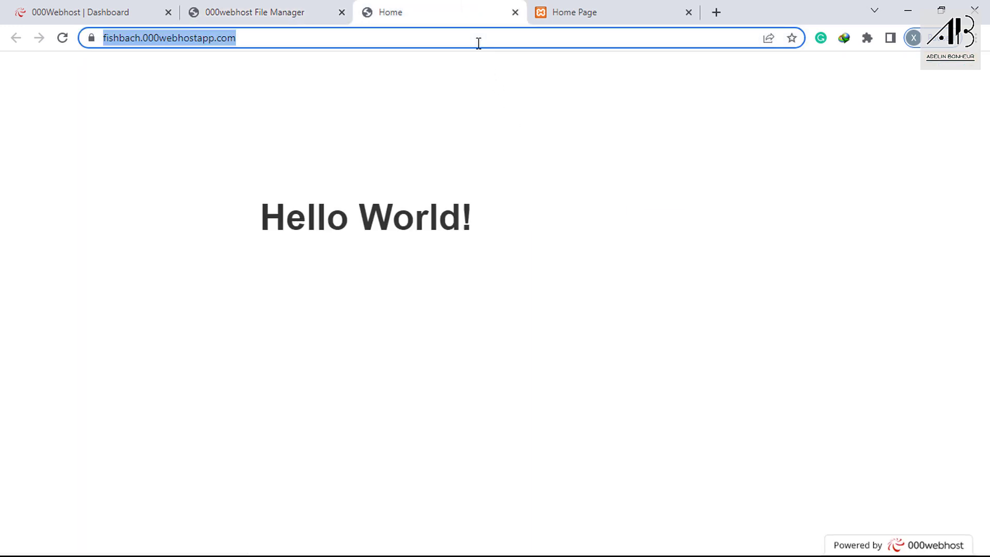
pyautogui.click(479, 43)
pyautogui.press('Return')
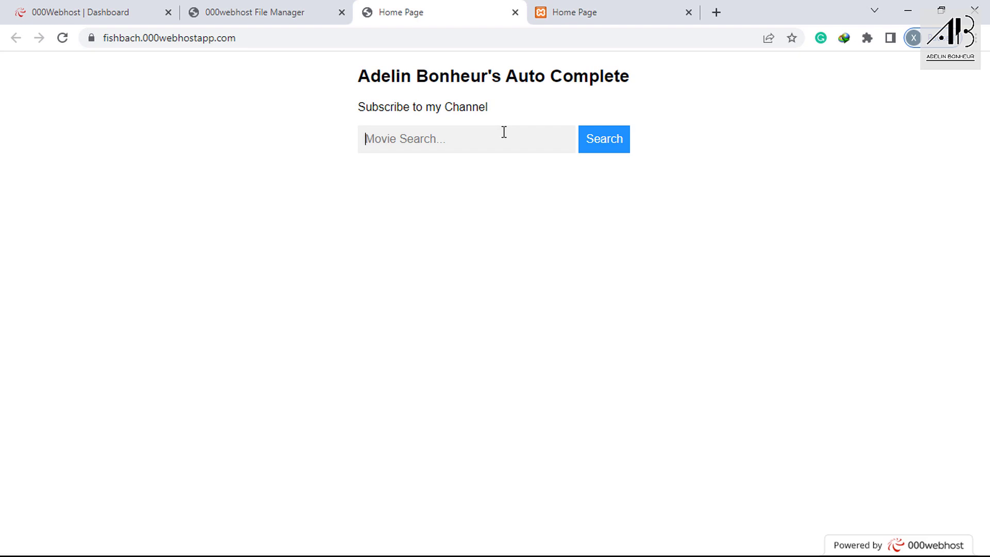
# Test the live Movie Search box with 'a', then clear it.
pyautogui.write('a')
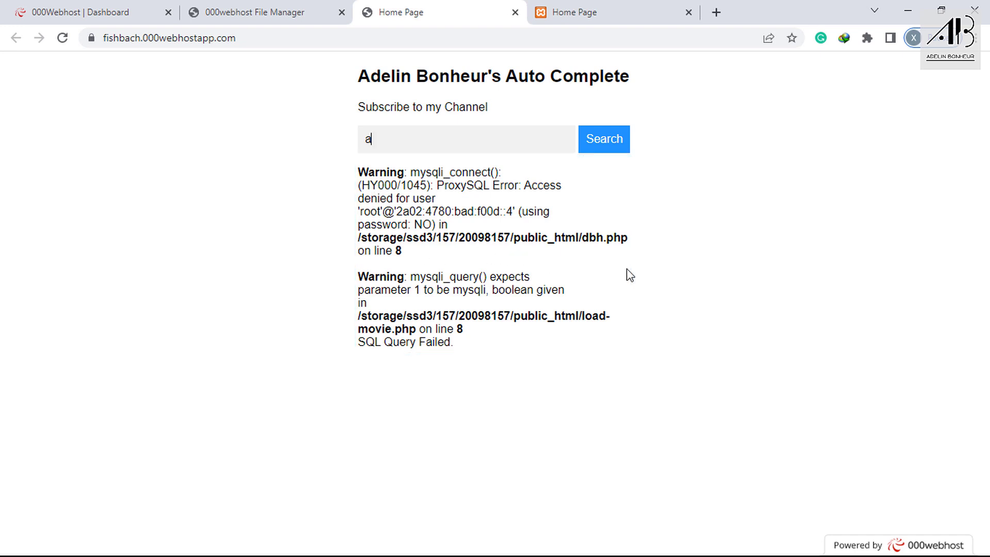
pyautogui.moveTo(433, 142); pyautogui.dragTo(342, 148)
pyautogui.press('BackSpace')
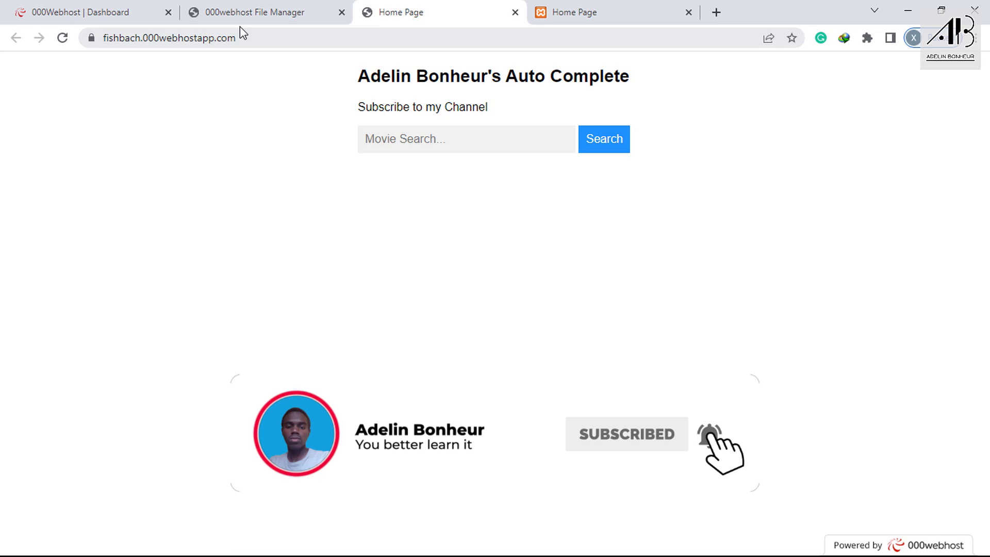
# Open the MySQL Databases page from the fishbach dashboard and start a new database.
pyautogui.click(109, 6)
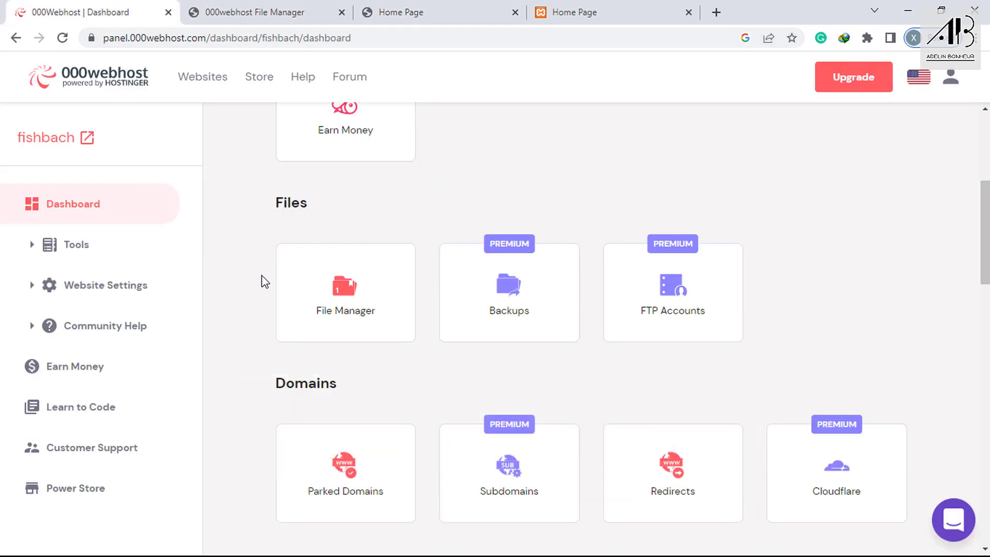
pyautogui.scroll(-7, 259, 289)
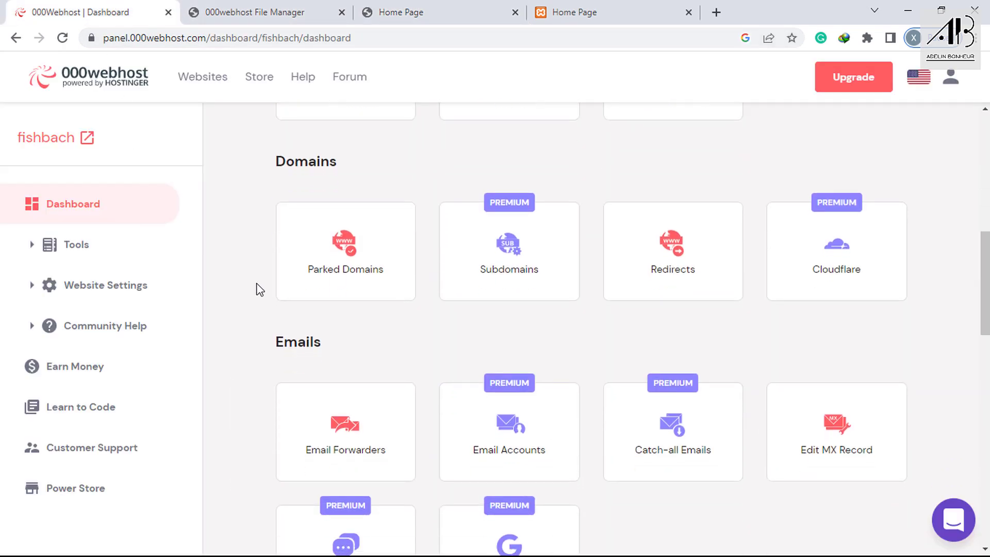
pyautogui.scroll(-5, 259, 289)
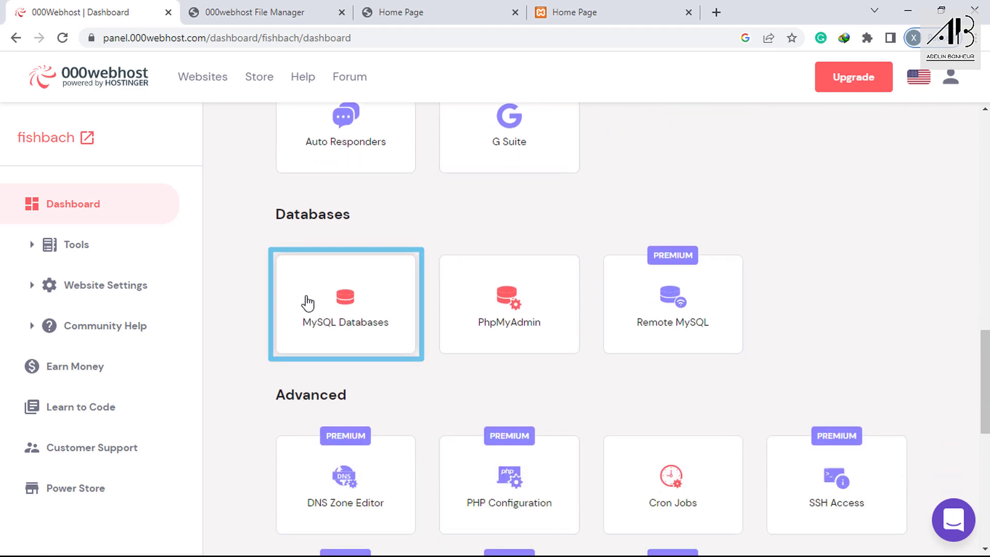
pyautogui.click(308, 303)
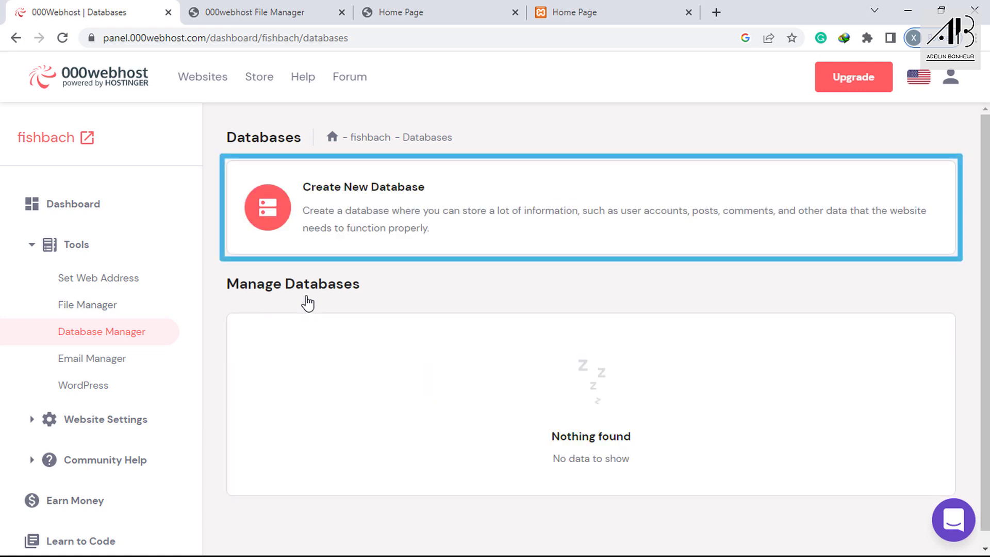
pyautogui.click(377, 189)
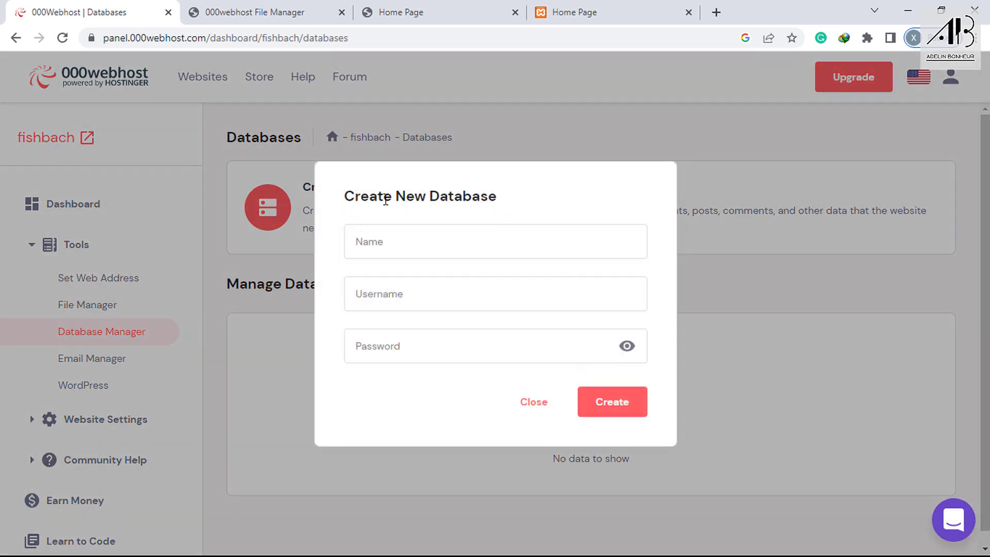
# Create the database 'bonpedia' with a new database username and password.
pyautogui.click(400, 247)
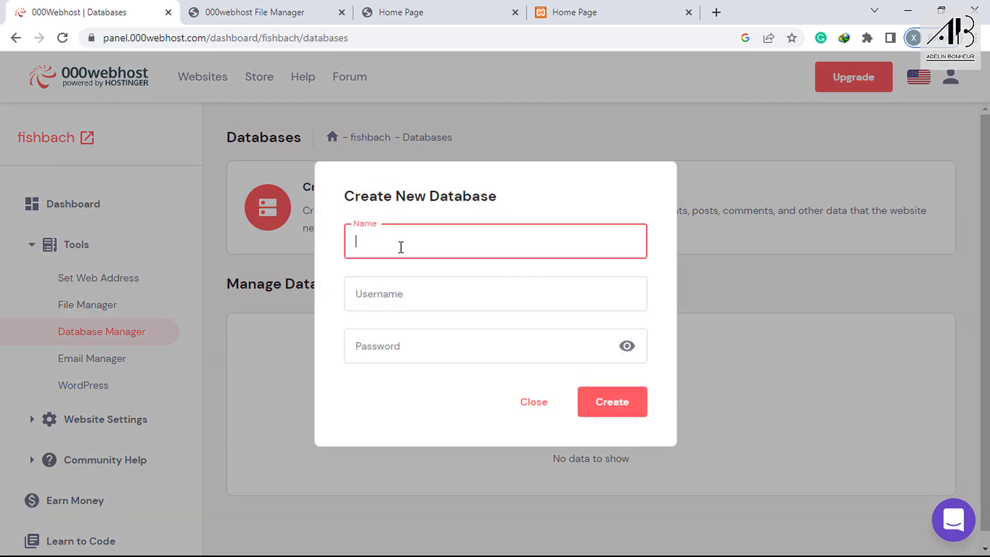
pyautogui.write('bonpedia')
pyautogui.click(427, 296)
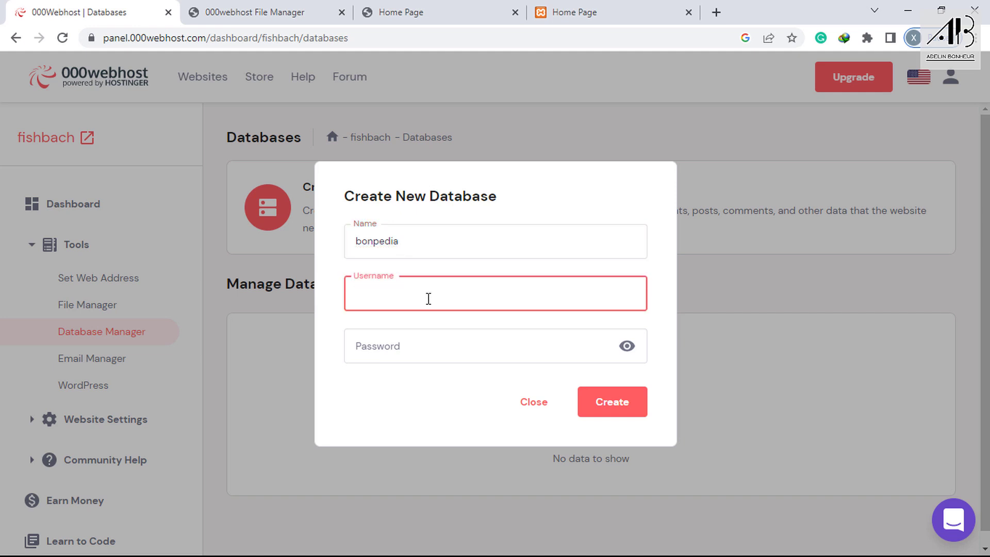
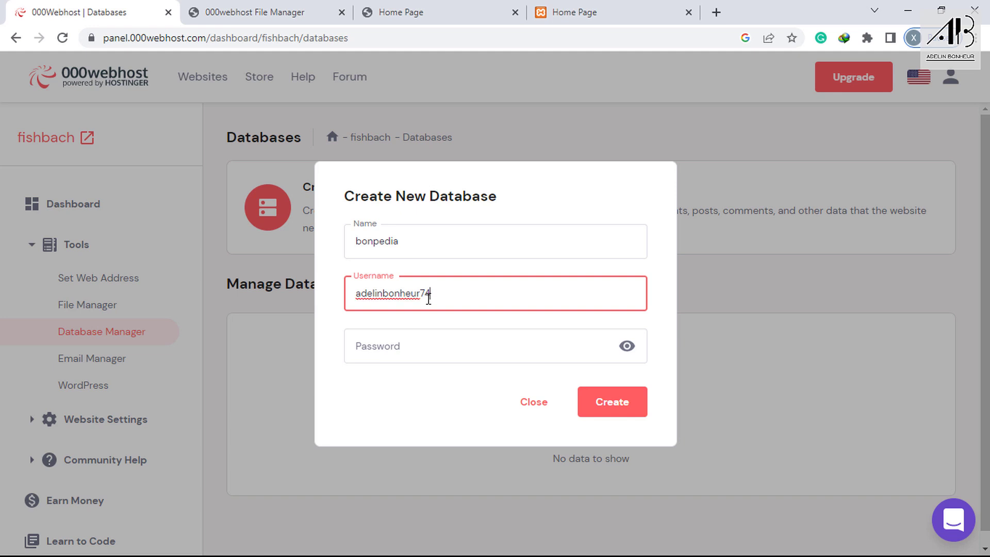
pyautogui.click(416, 346)
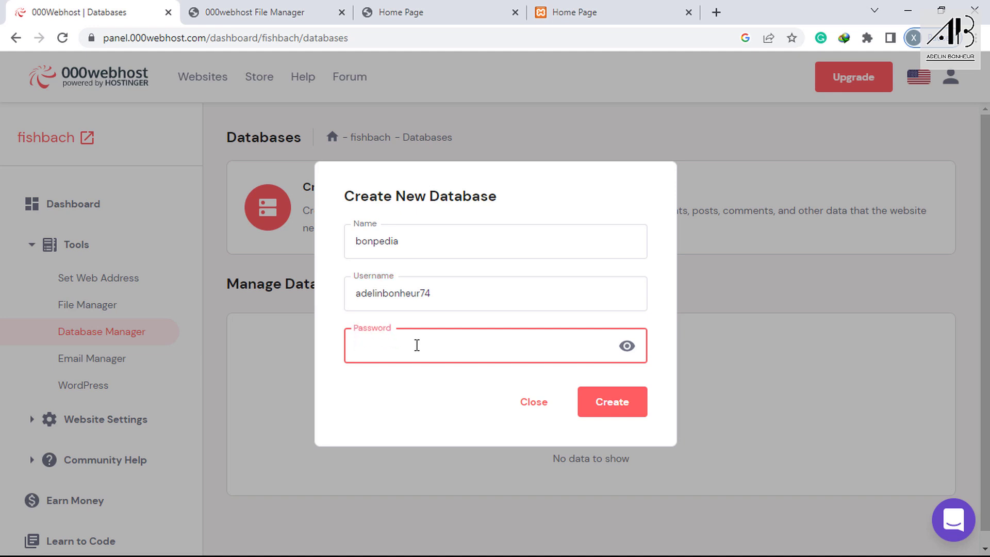
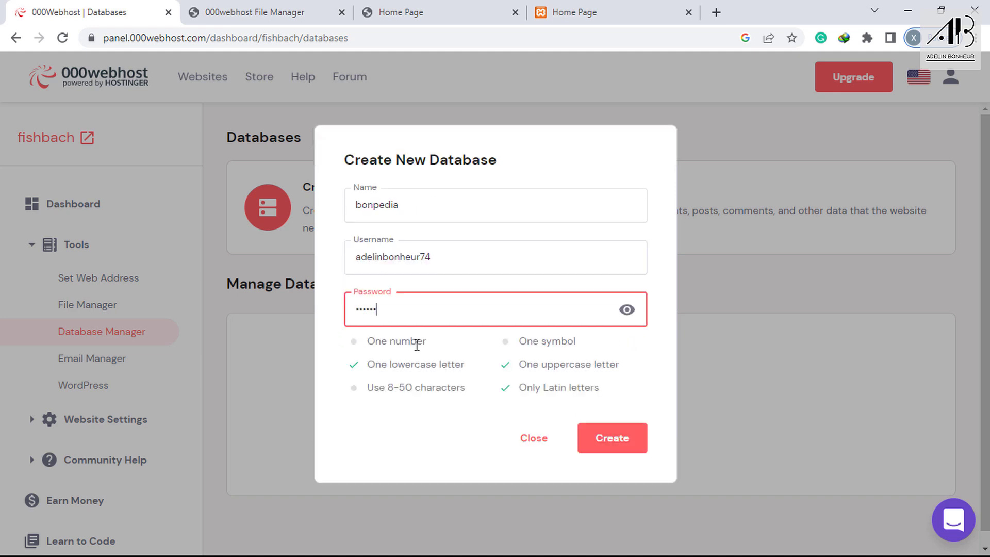
pyautogui.click(629, 446)
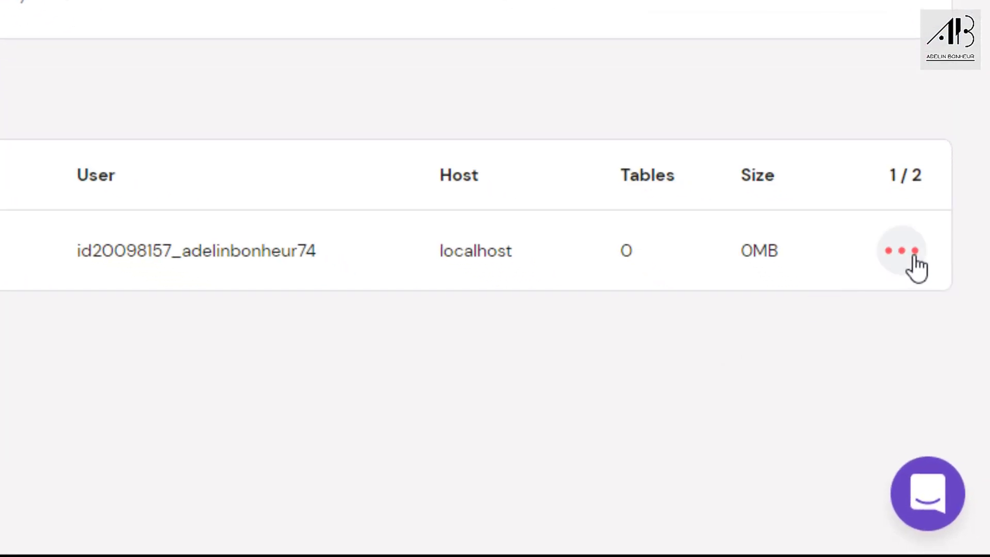
# Open the new bonpedia database in phpMyAdmin from its actions menu.
pyautogui.click(916, 266)
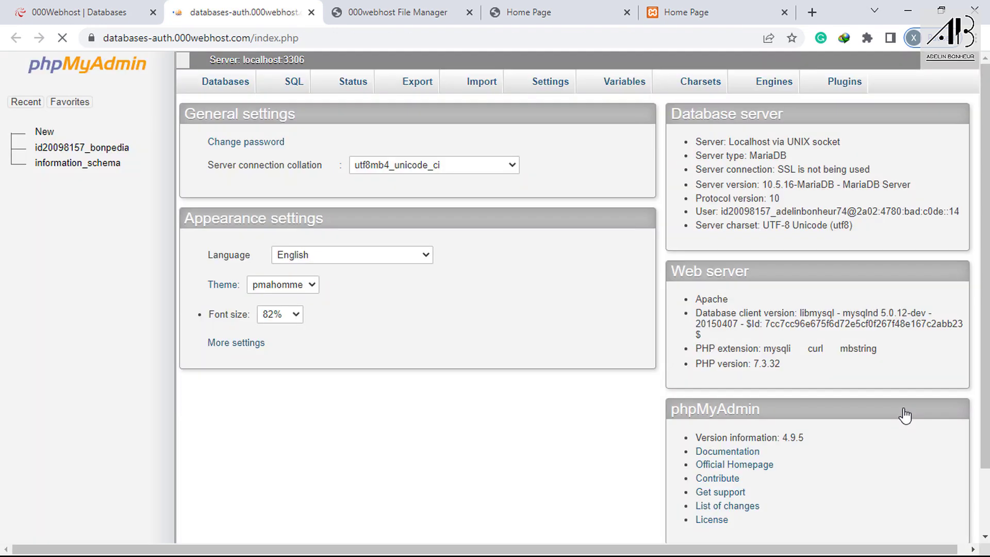
pyautogui.scroll(-1, 905, 416)
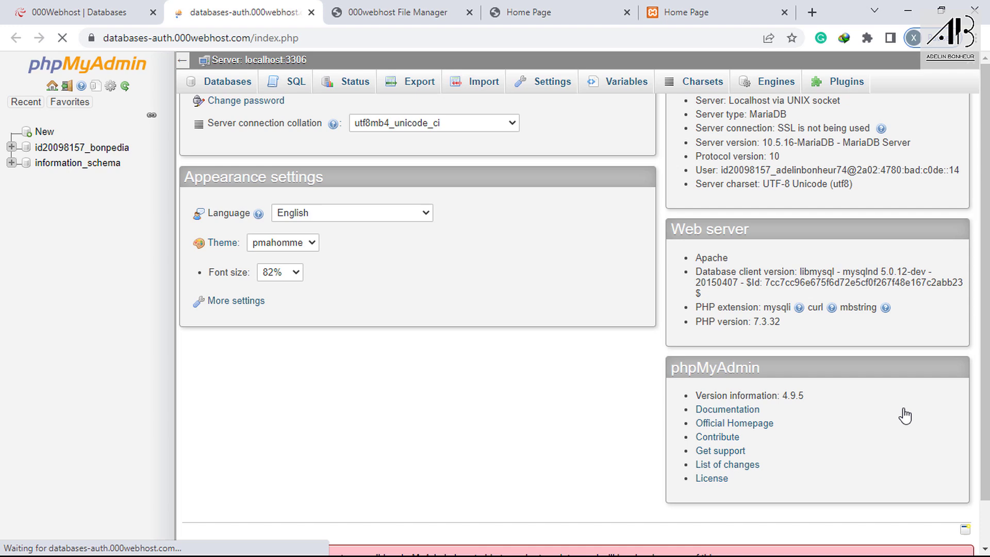
# Select id20098157_bonpedia in phpMyAdmin's left navigation tree.
pyautogui.click(74, 148)
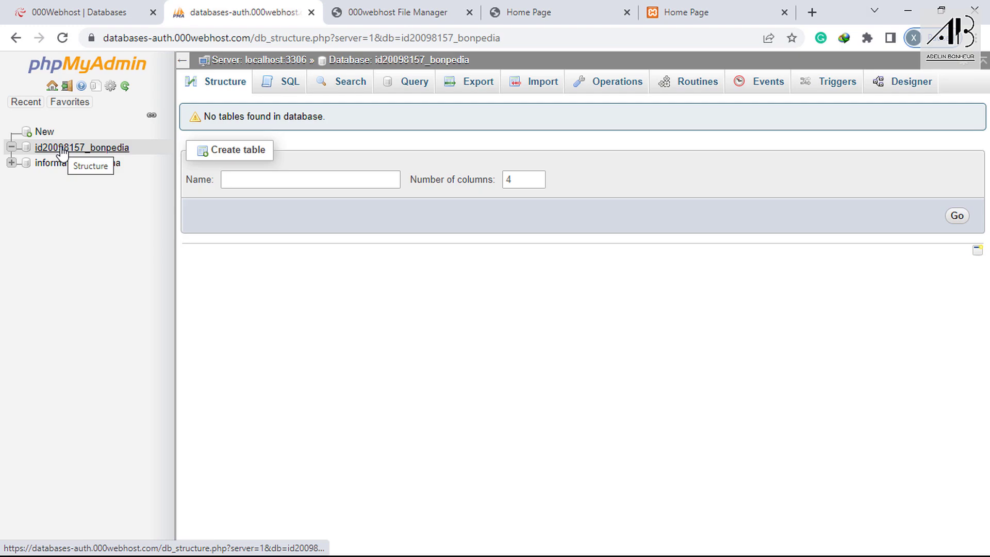
# Open the local phpMyAdmin at localhost/phpmyadmin in a new browser tab.
pyautogui.click(813, 12)
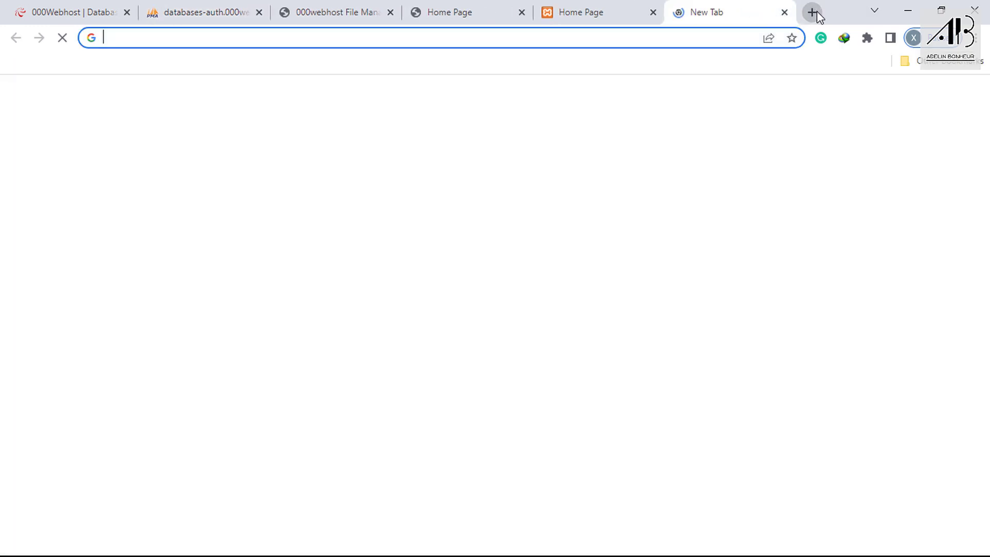
pyautogui.write('localhost/php')
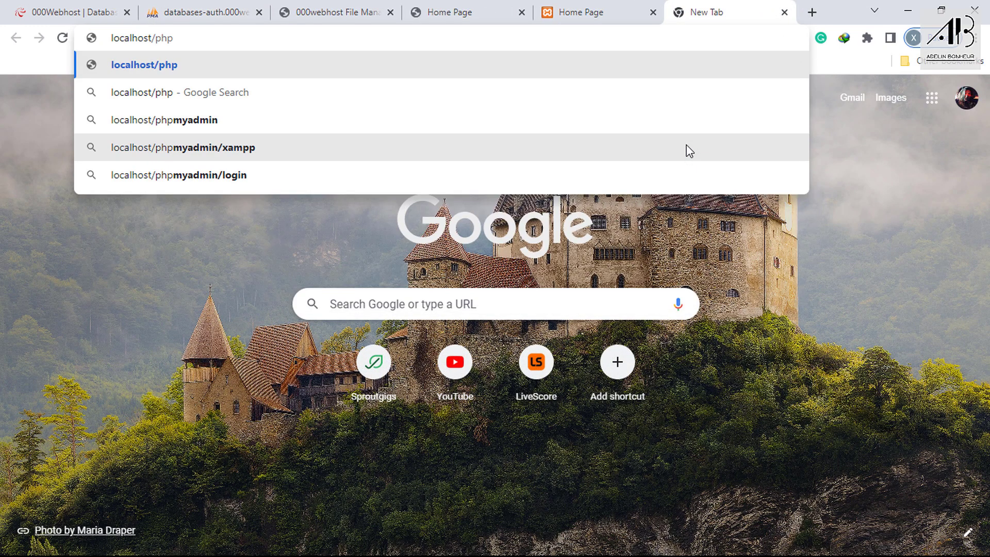
pyautogui.write('myy')
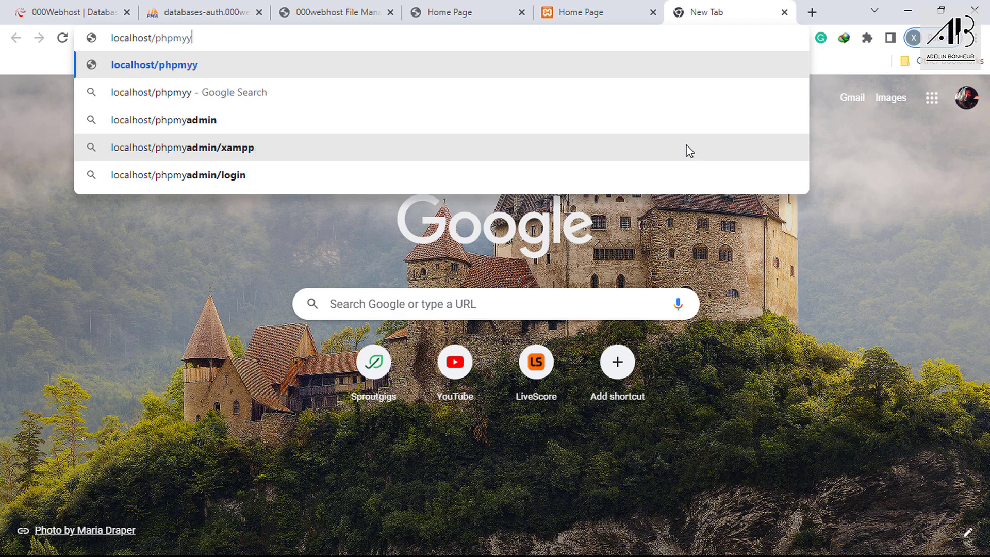
pyautogui.press('BackSpace')
pyautogui.write('admin')
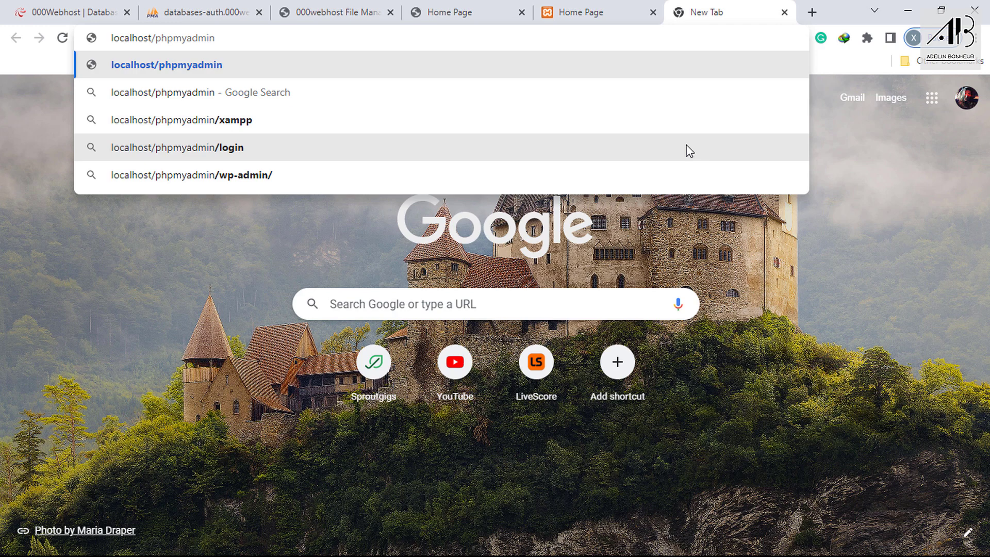
pyautogui.press('Return')
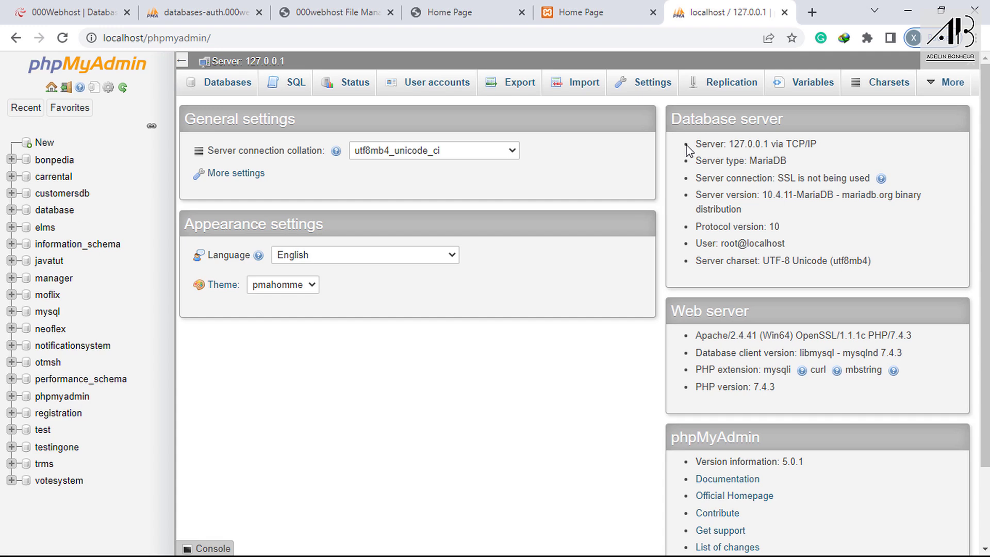
# Quick-export the local bonpedia database as bonpedia.sql in SQL format, then close the localhost tab.
pyautogui.click(57, 162)
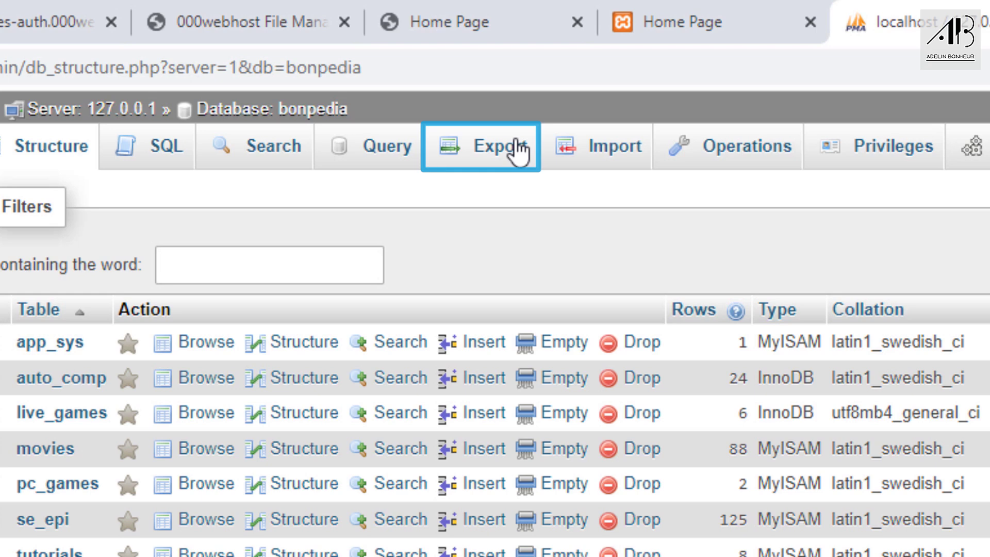
pyautogui.click(518, 151)
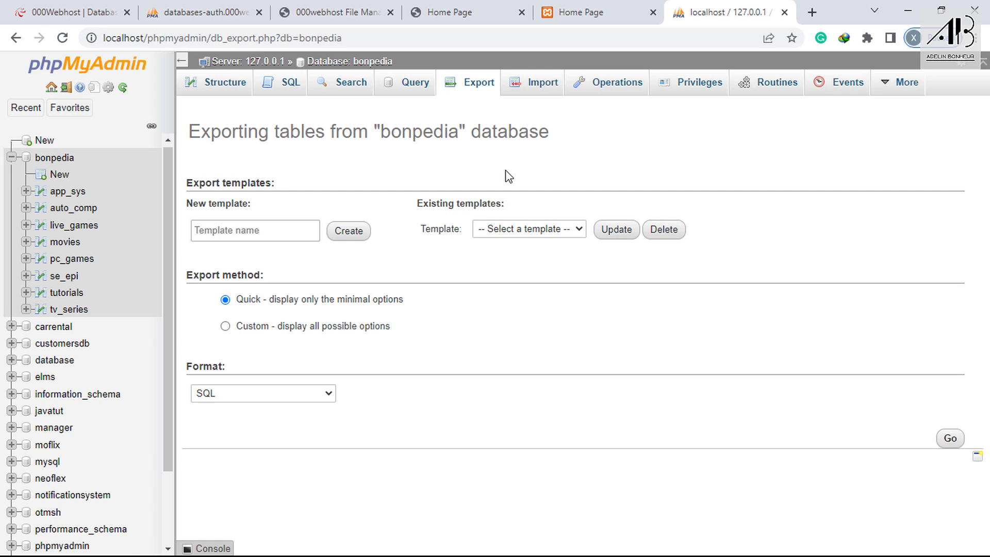
pyautogui.click(946, 439)
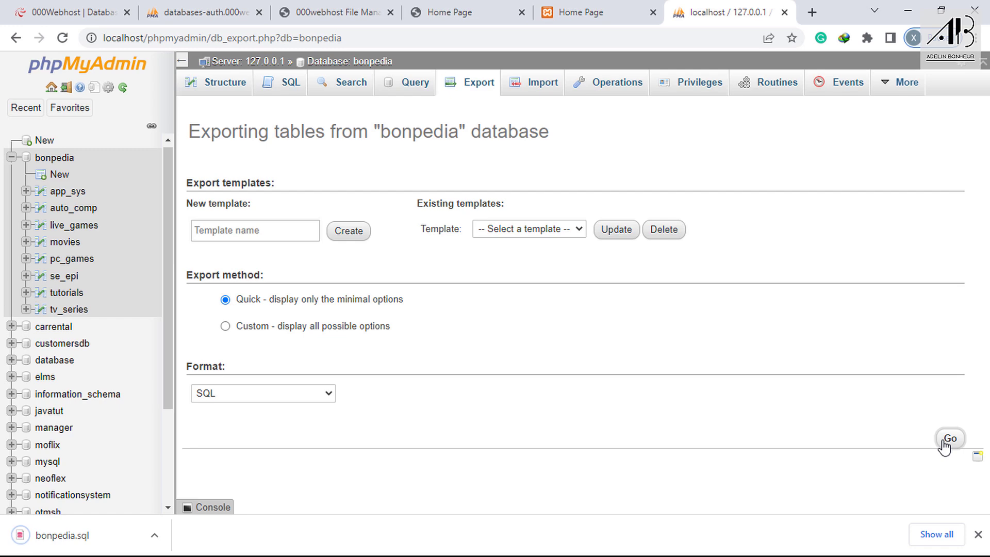
pyautogui.click(978, 534)
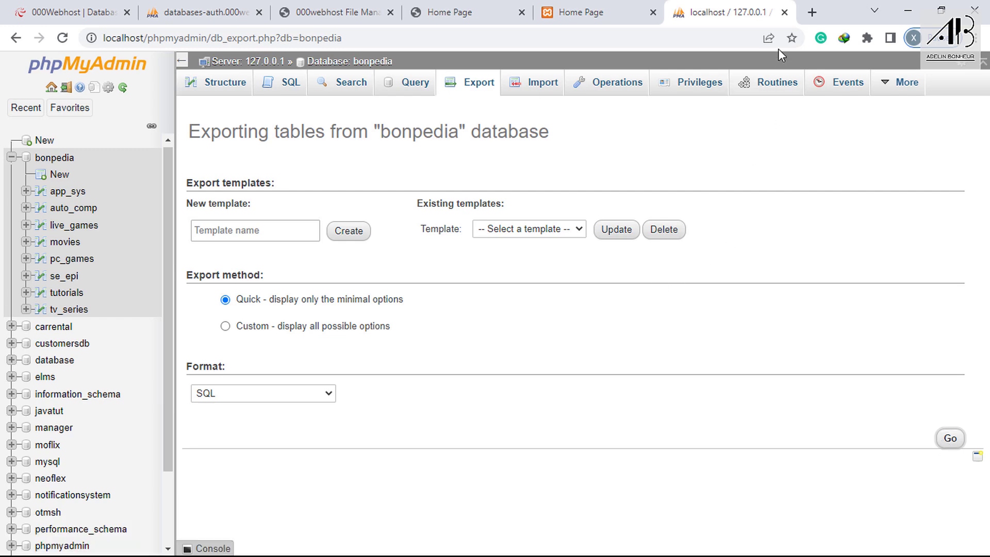
pyautogui.click(784, 12)
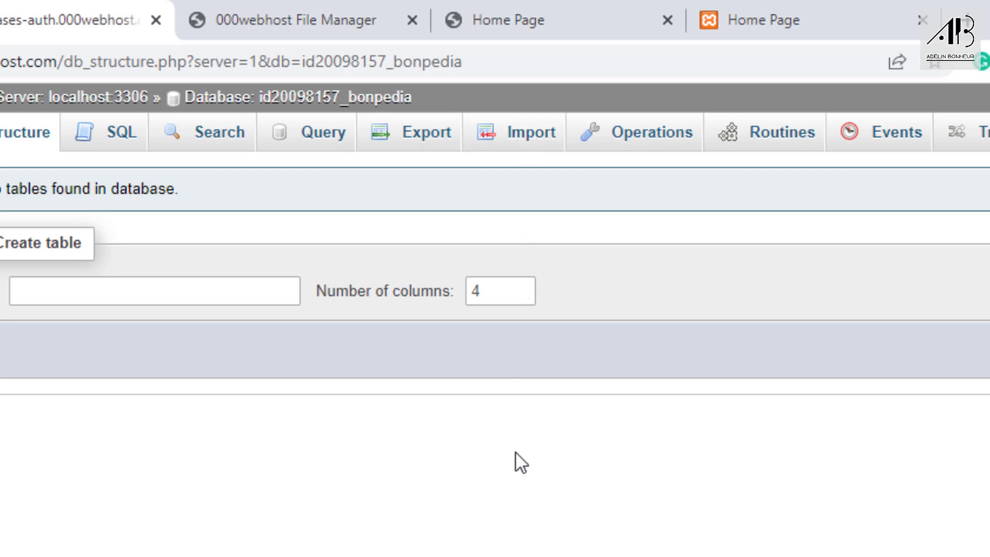
# Open the Import page of the hosted id20098157_bonpedia database.
pyautogui.click(536, 145)
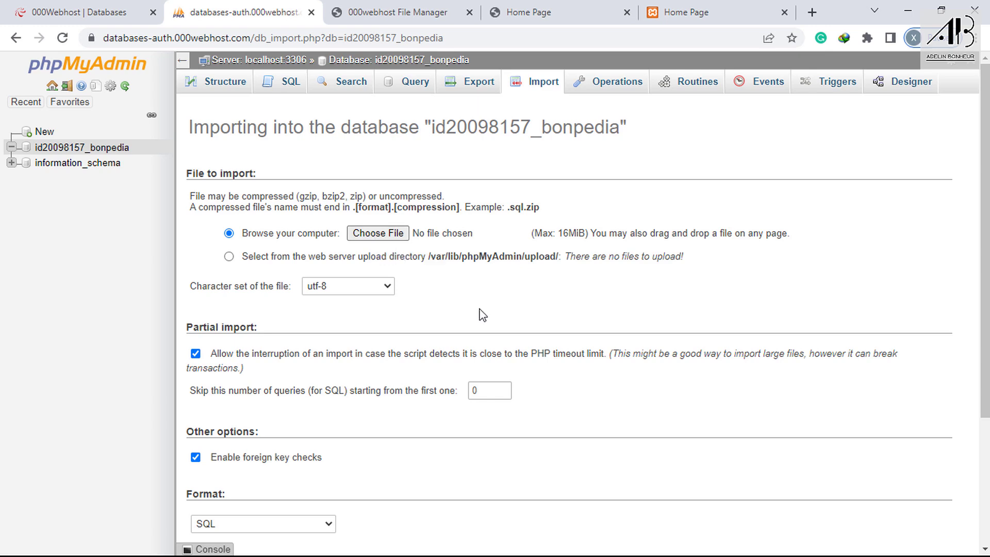
# Drag bonpedia.sql from Downloads\DB onto the phpMyAdmin Import page to upload it.
pyautogui.hotkey('alt', 'Tab')
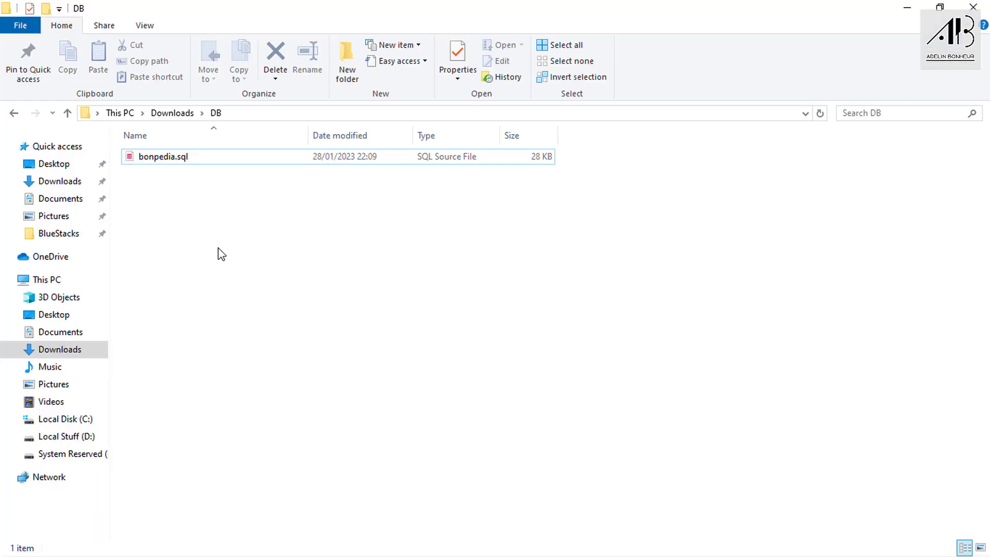
pyautogui.click(176, 162)
pyautogui.click(175, 163)
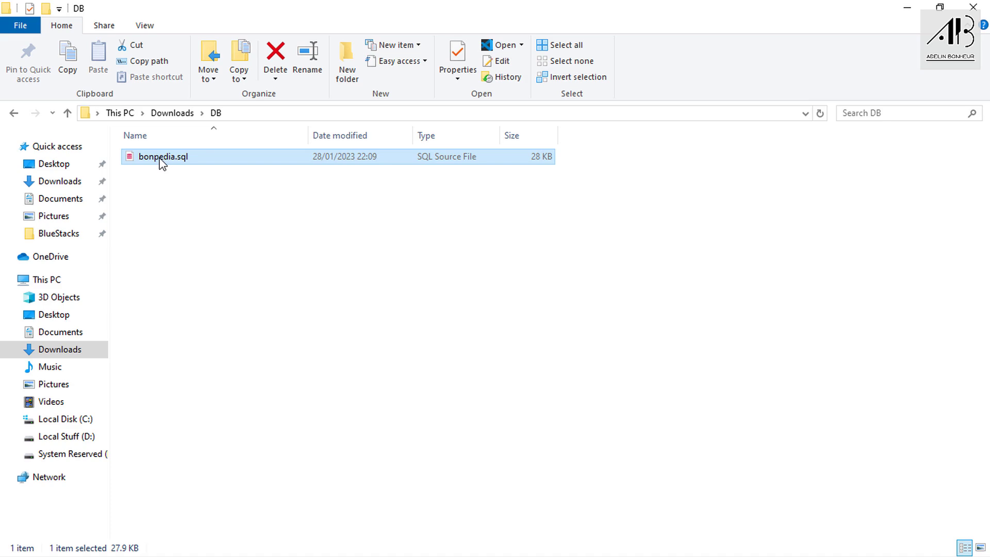
pyautogui.moveTo(160, 163); pyautogui.dragTo(434, 280)
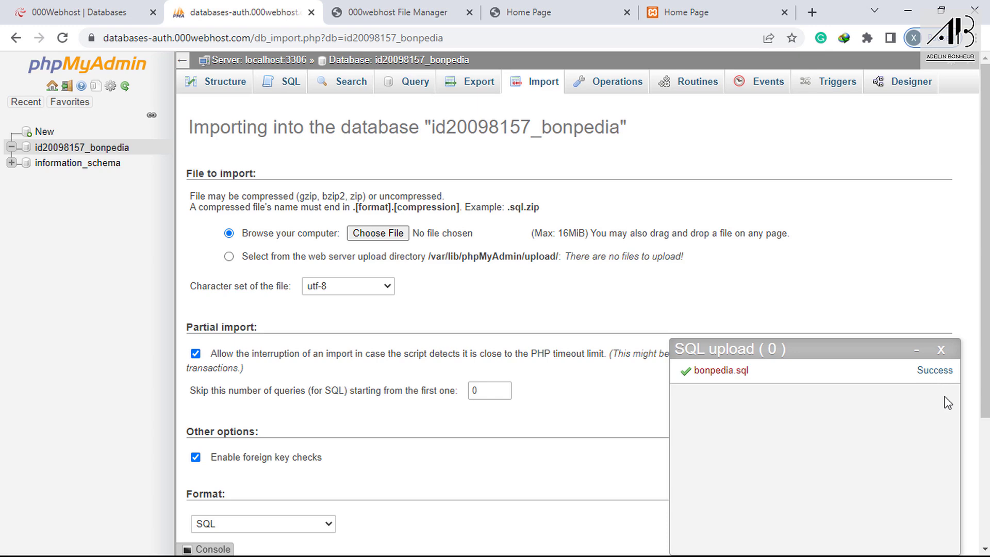
# Reload phpMyAdmin and open the newly imported movies table in id20098157_bonpedia.
pyautogui.click(940, 349)
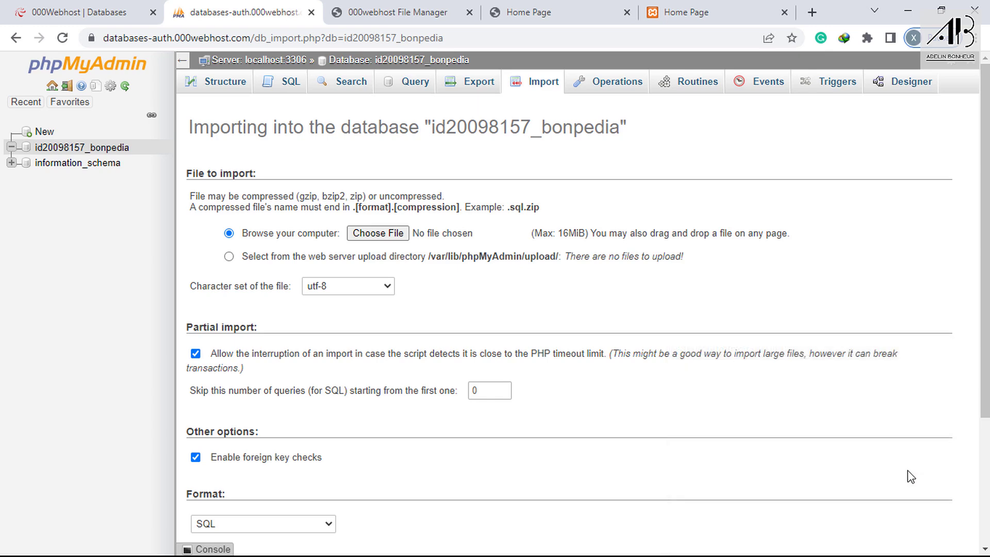
pyautogui.click(508, 37)
pyautogui.click(505, 33)
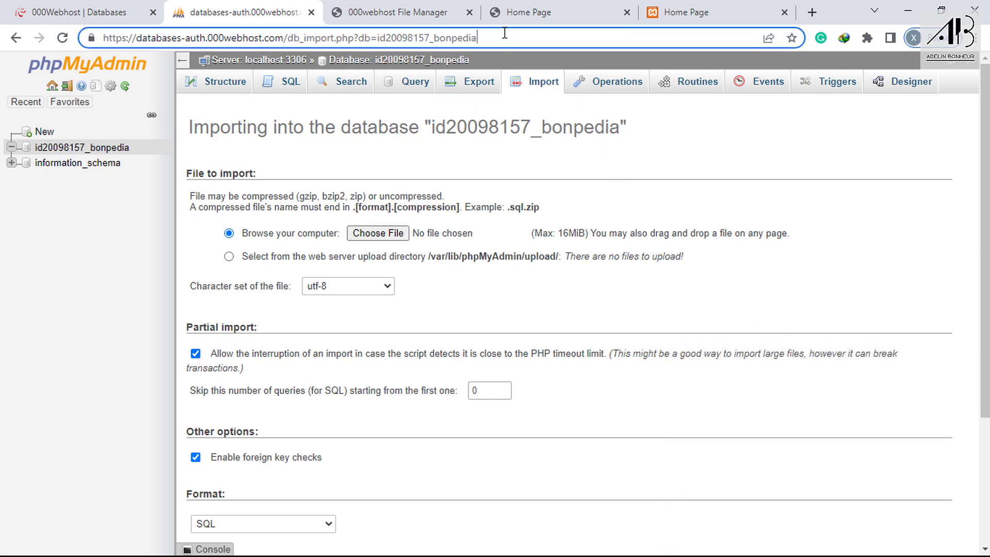
pyautogui.press('Return')
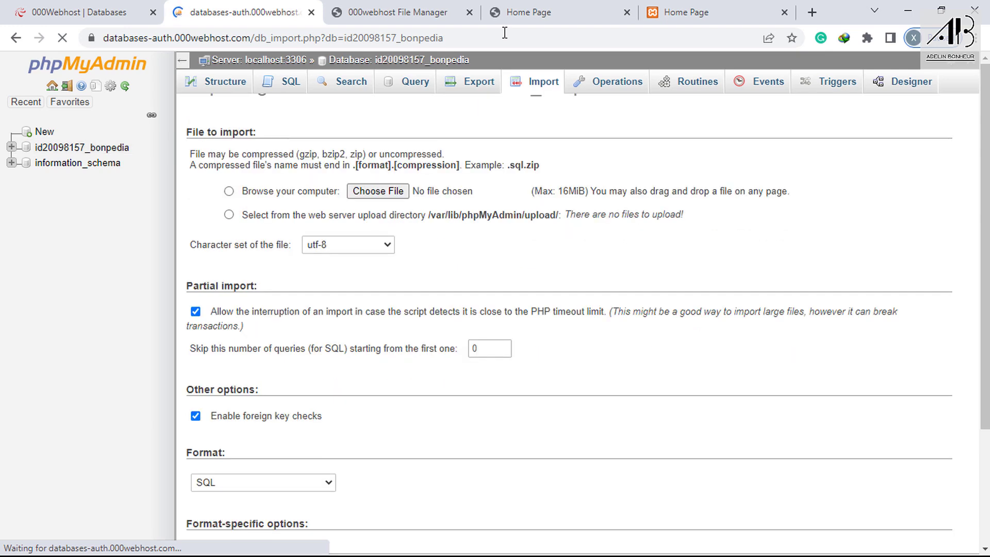
pyautogui.click(67, 179)
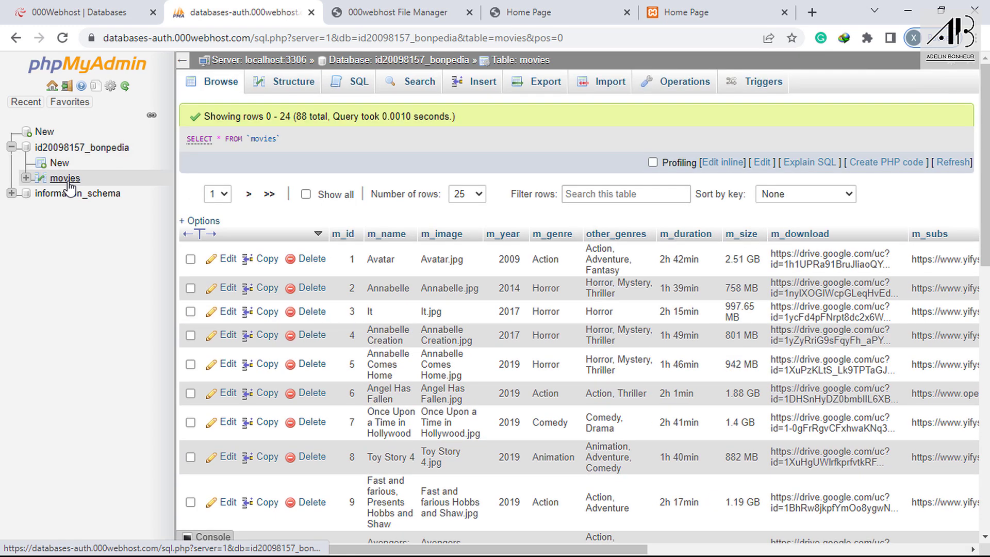
# Open /public_html/dbh.php in the 000webhost File Manager editor.
pyautogui.click(98, 12)
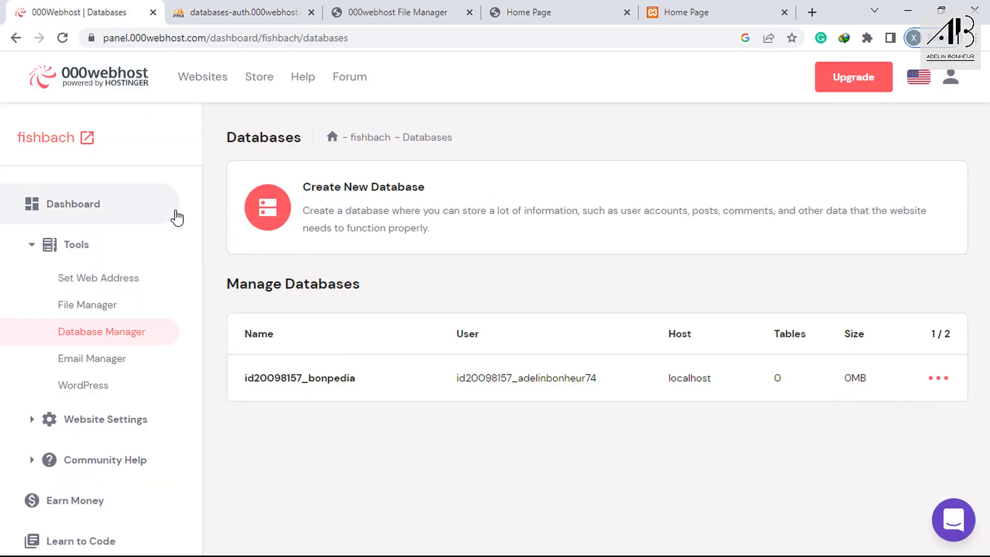
pyautogui.click(371, 12)
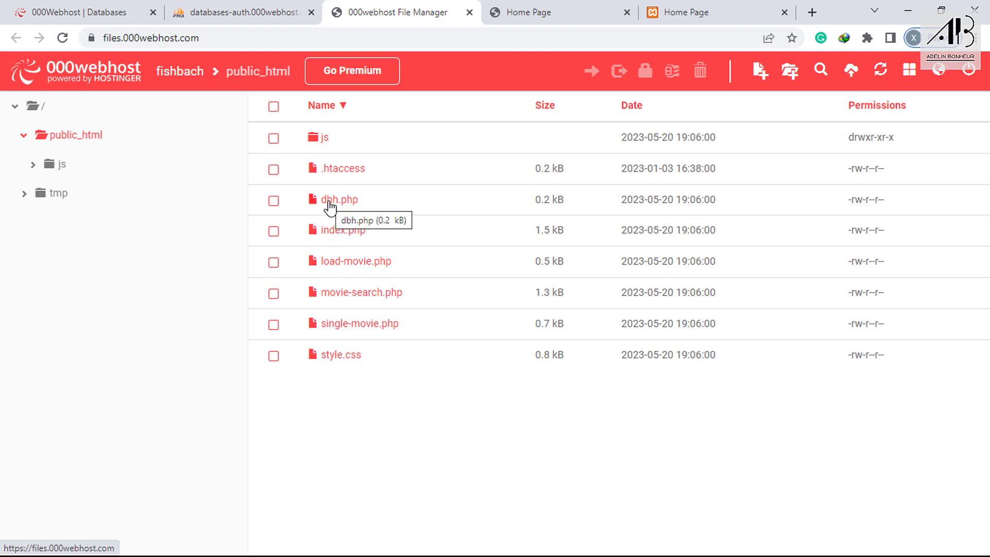
pyautogui.click(330, 206)
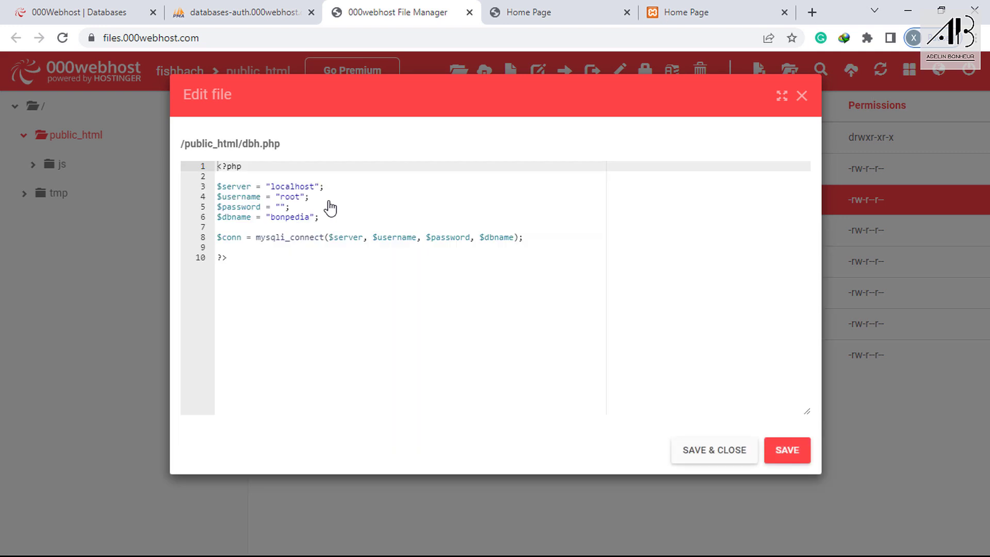
pyautogui.click(328, 202)
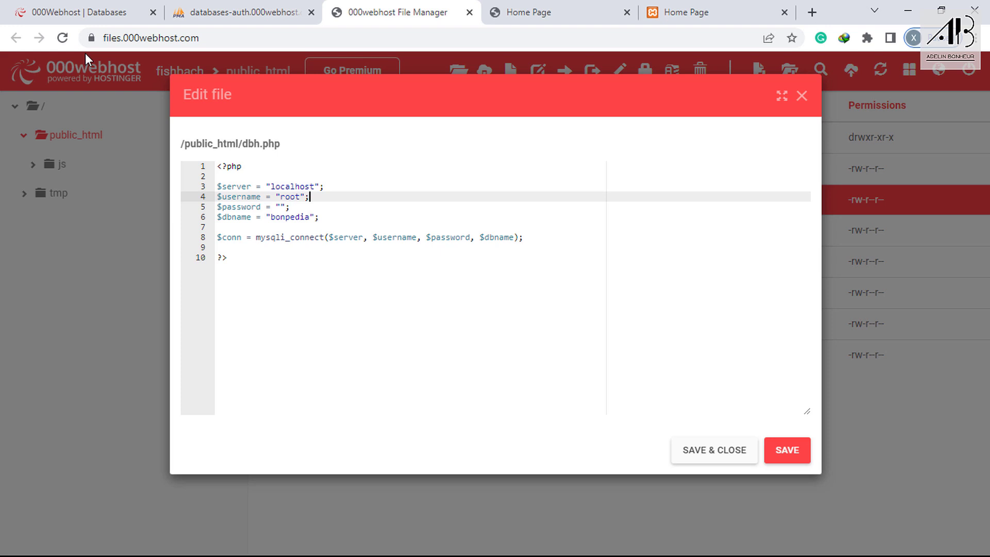
# Copy the hosted database user name from the Databases page.
pyautogui.click(46, 7)
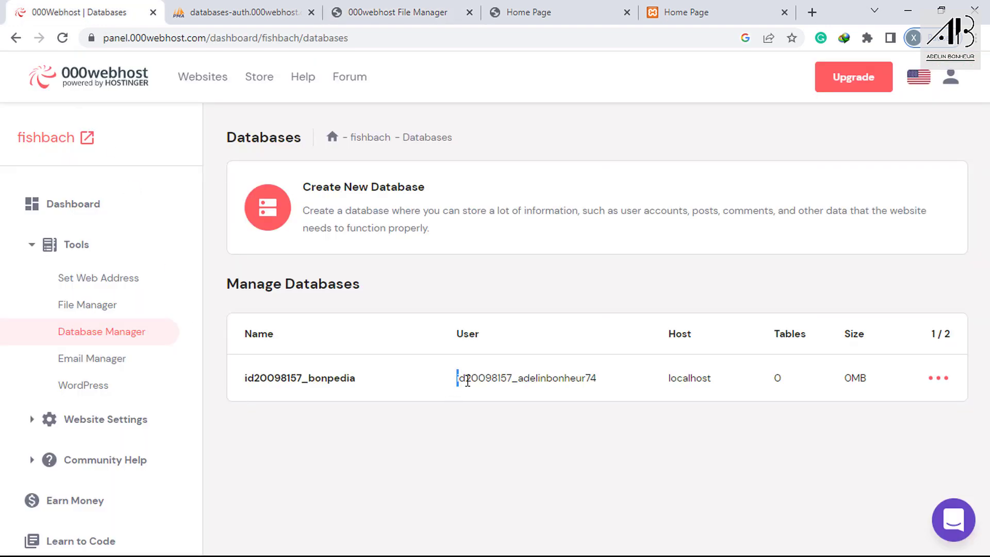
pyautogui.moveTo(457, 379); pyautogui.dragTo(598, 384)
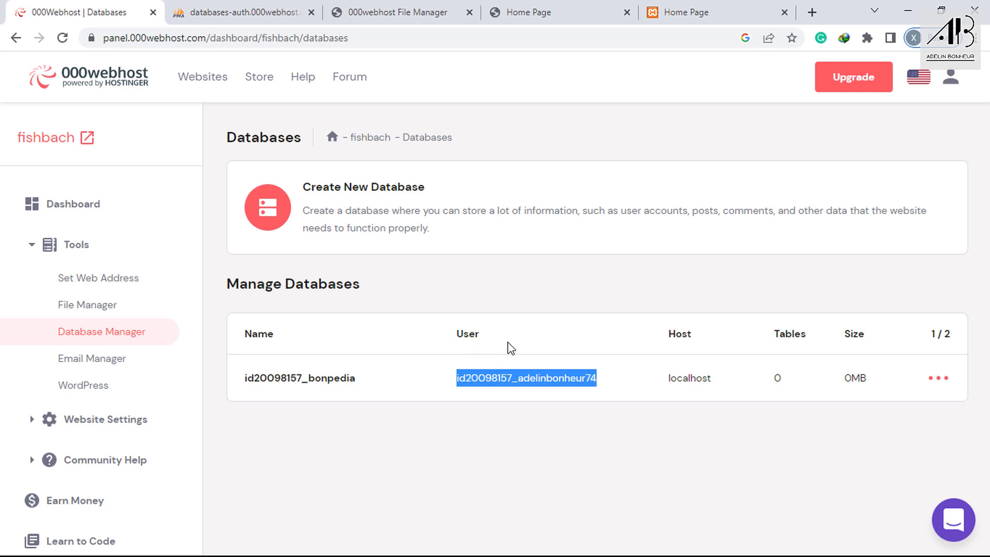
pyautogui.rightClick(562, 377)
pyautogui.click(586, 394)
# In dbh.php, replace root with the hosted user name and enter the database password.
pyautogui.click(393, 7)
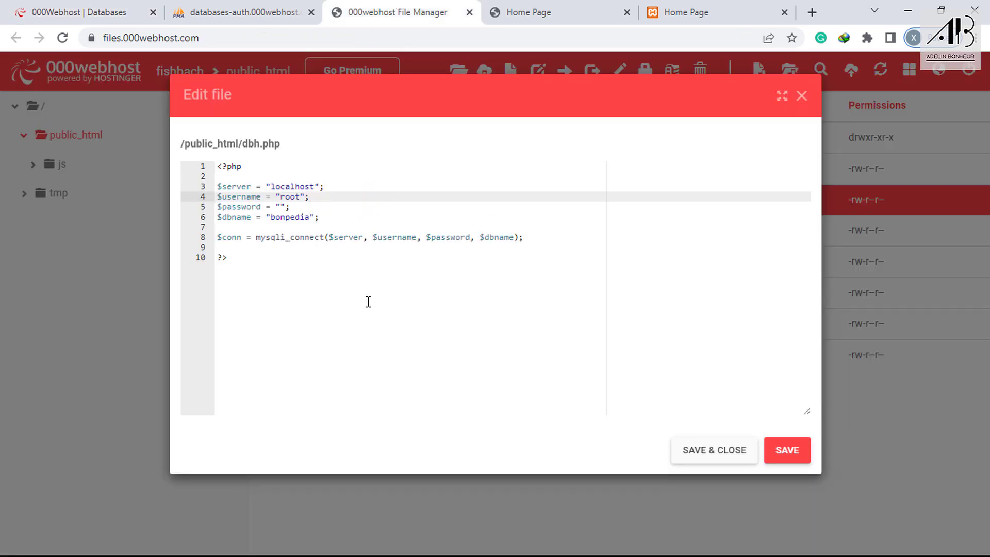
pyautogui.click(286, 197)
pyautogui.moveTo(292, 198); pyautogui.dragTo(302, 198)
pyautogui.hotkey('ctrl', 'v')
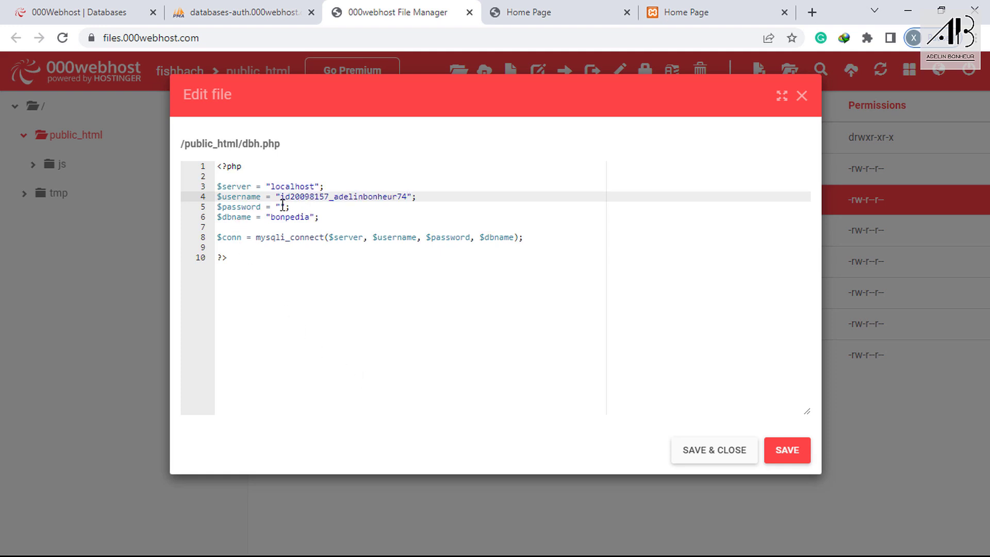
pyautogui.click(281, 206)
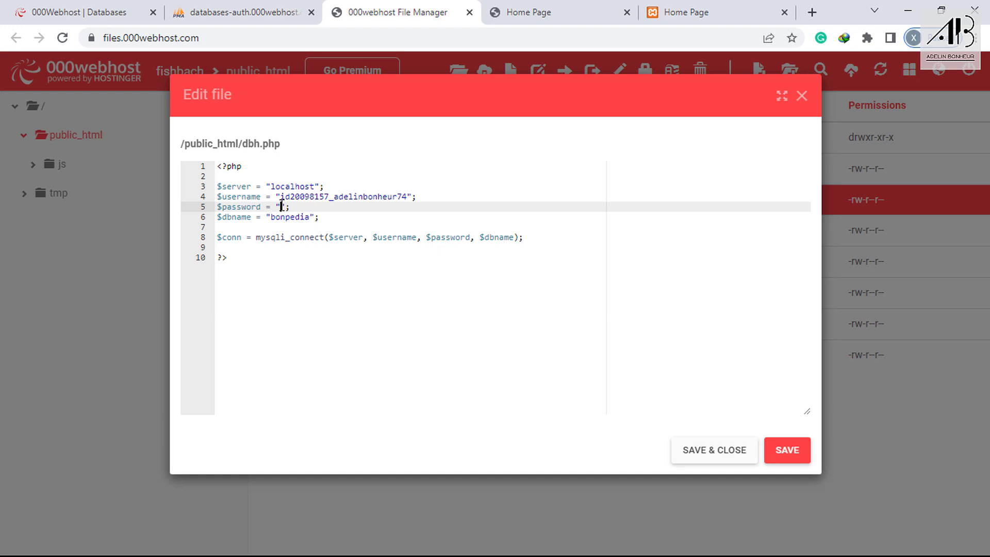
pyautogui.hotkey('ctrl', 'v')
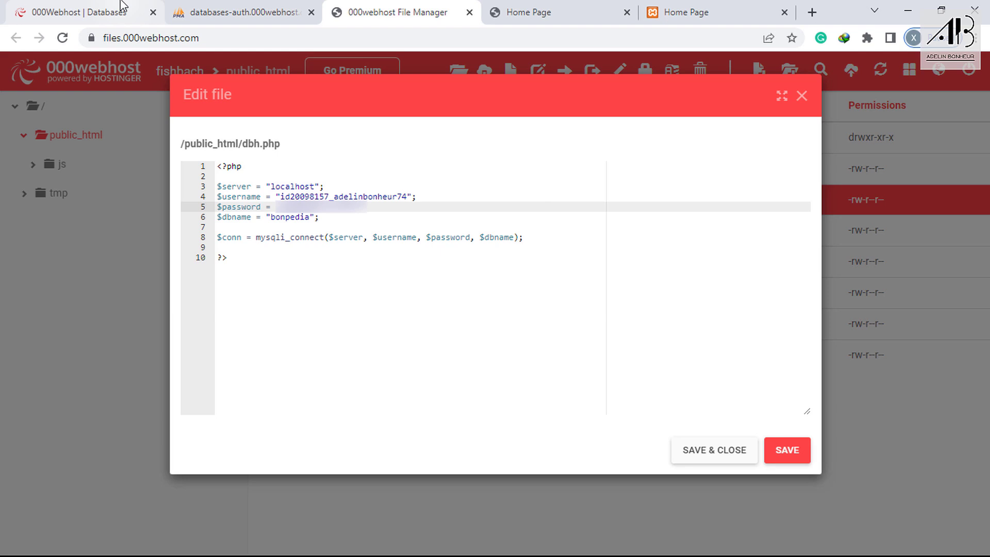
# Replace bonpedia in dbh.php with the full hosted name id20098157_bonpedia.
pyautogui.click(105, 11)
pyautogui.moveTo(368, 379); pyautogui.dragTo(243, 381)
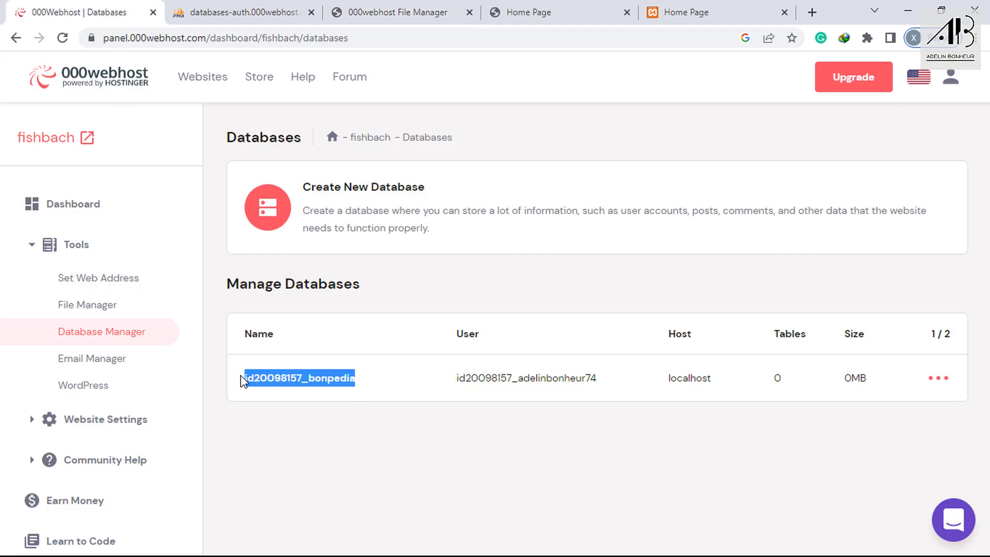
pyautogui.rightClick(292, 369)
pyautogui.click(309, 382)
pyautogui.click(356, 13)
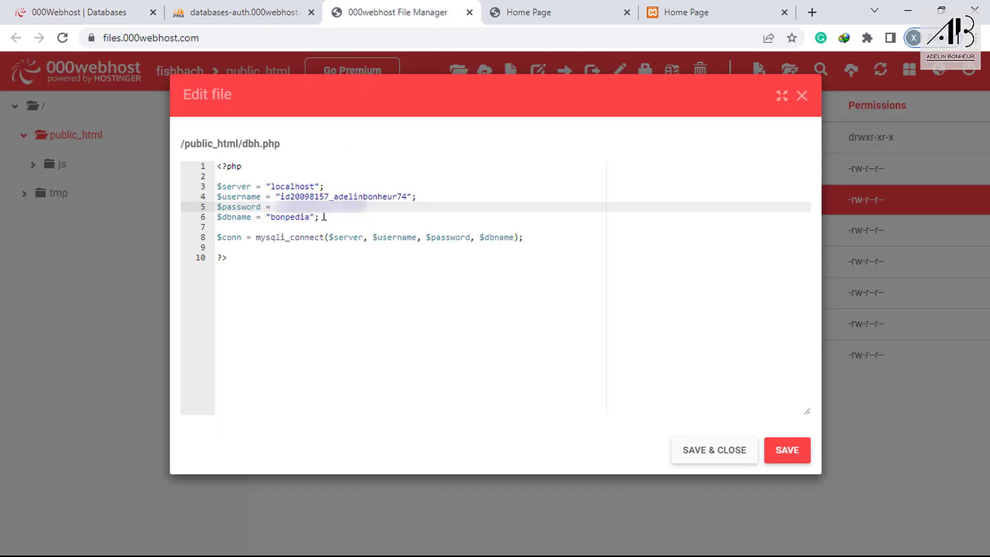
pyautogui.moveTo(272, 219); pyautogui.dragTo(307, 217)
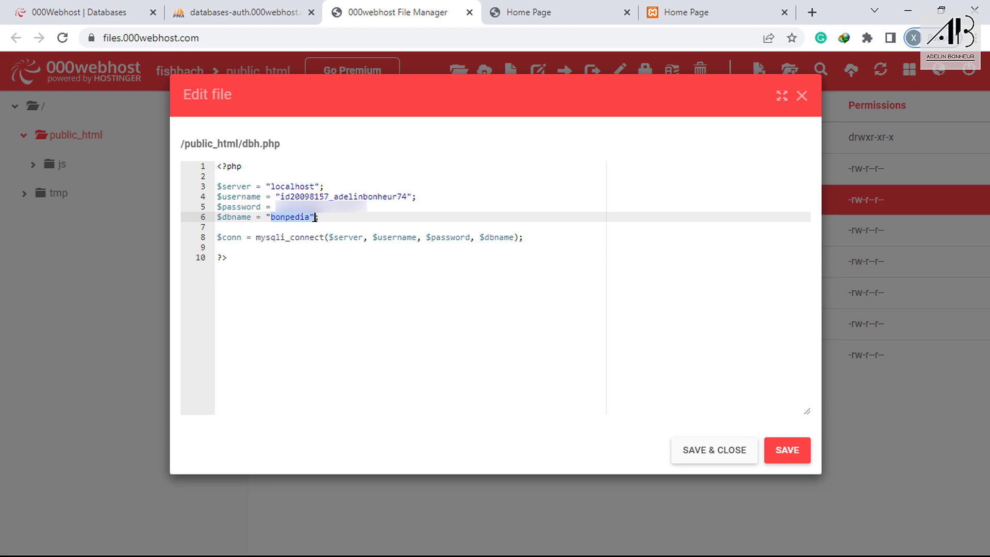
pyautogui.click(311, 219)
pyautogui.moveTo(308, 218); pyautogui.dragTo(274, 221)
pyautogui.hotkey('ctrl', 'v')
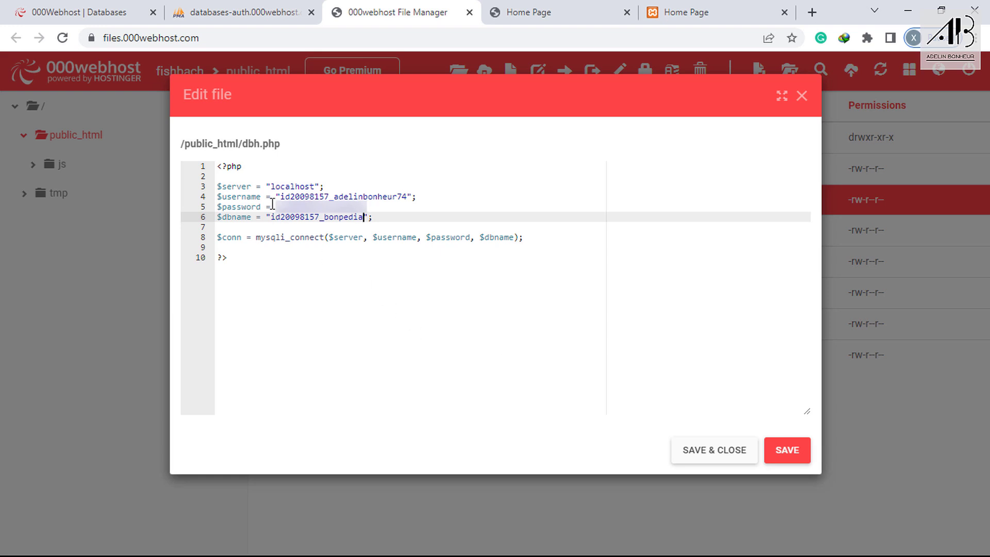
# Confirm the database host is localhost, then save and close dbh.php.
pyautogui.moveTo(270, 186); pyautogui.dragTo(314, 186)
pyautogui.click(95, 5)
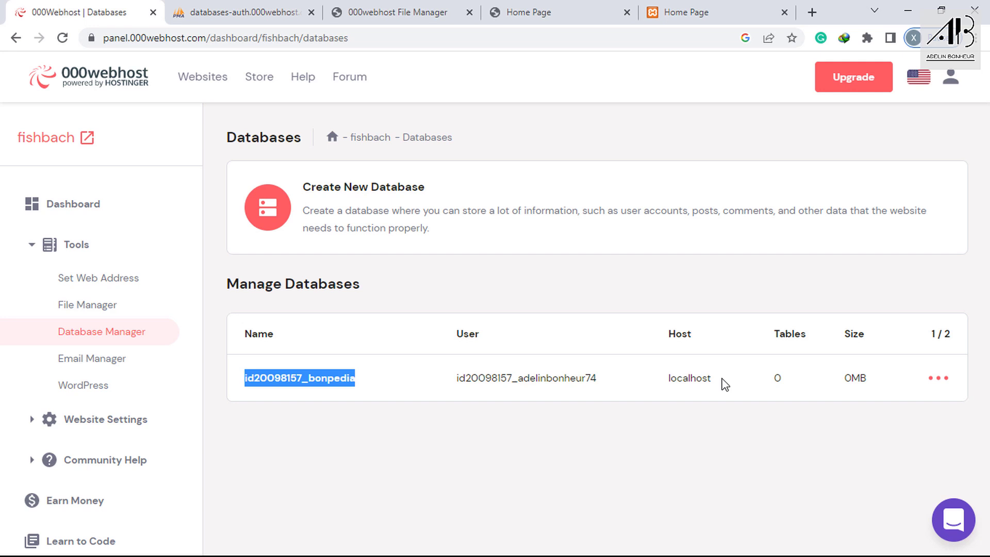
pyautogui.moveTo(711, 378); pyautogui.dragTo(664, 378)
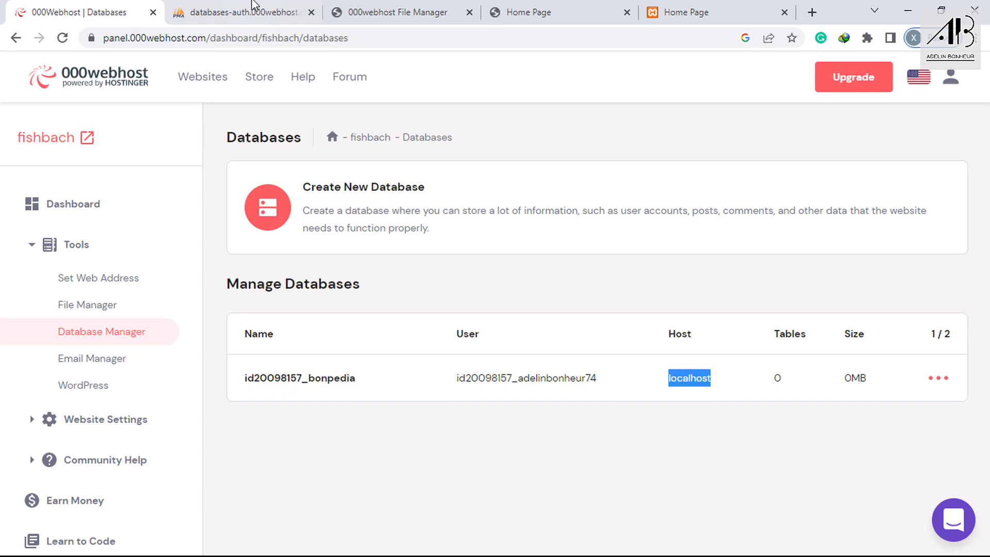
pyautogui.click(364, 11)
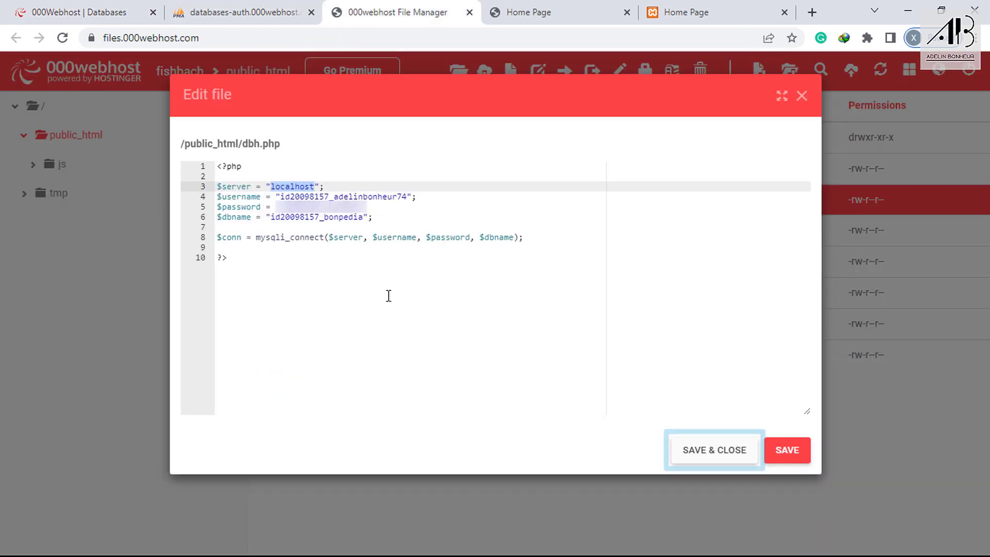
pyautogui.click(709, 458)
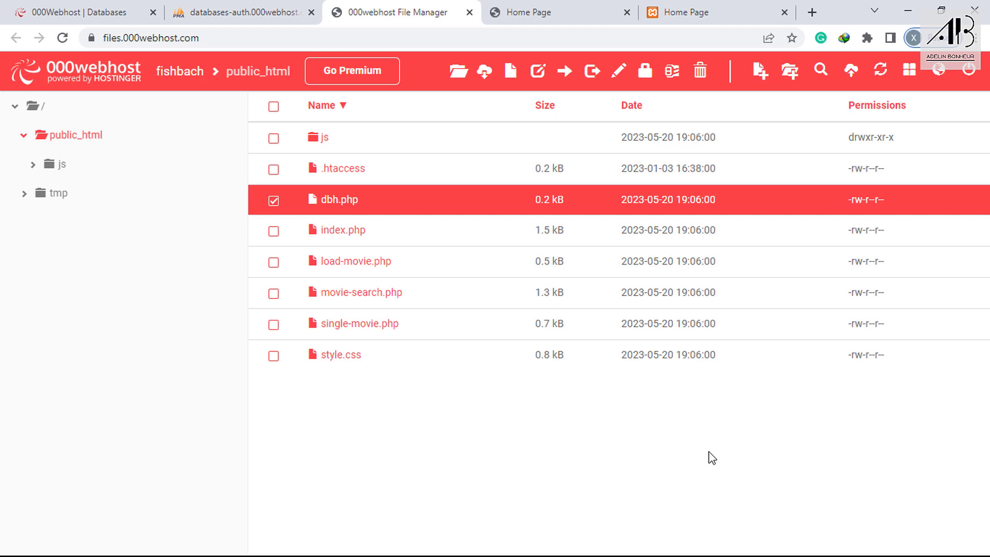
# Reload the live site and type 'a' in Movie Search to bring up Avatar (2009) from the hosted database.
pyautogui.click(562, 7)
pyautogui.click(526, 35)
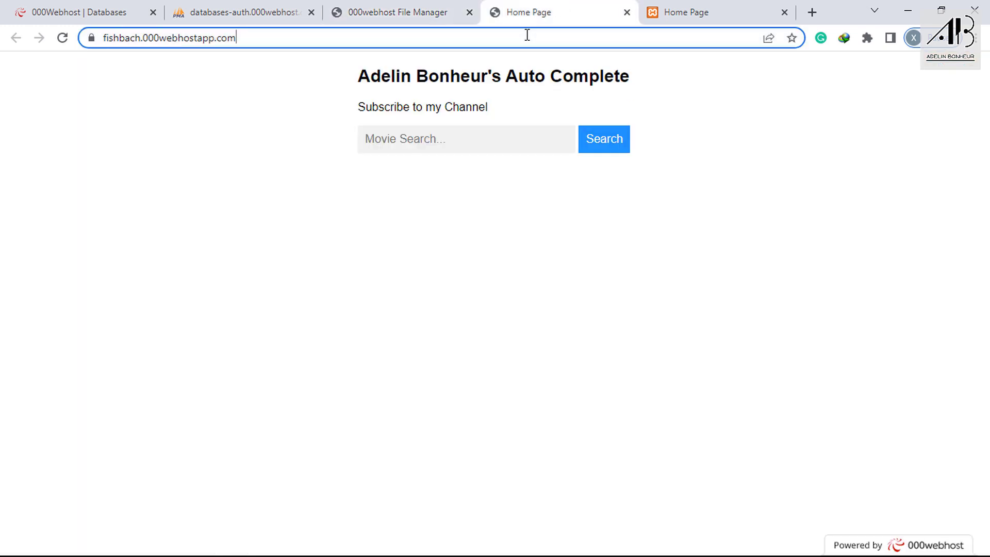
pyautogui.click(526, 35)
pyautogui.press('Return')
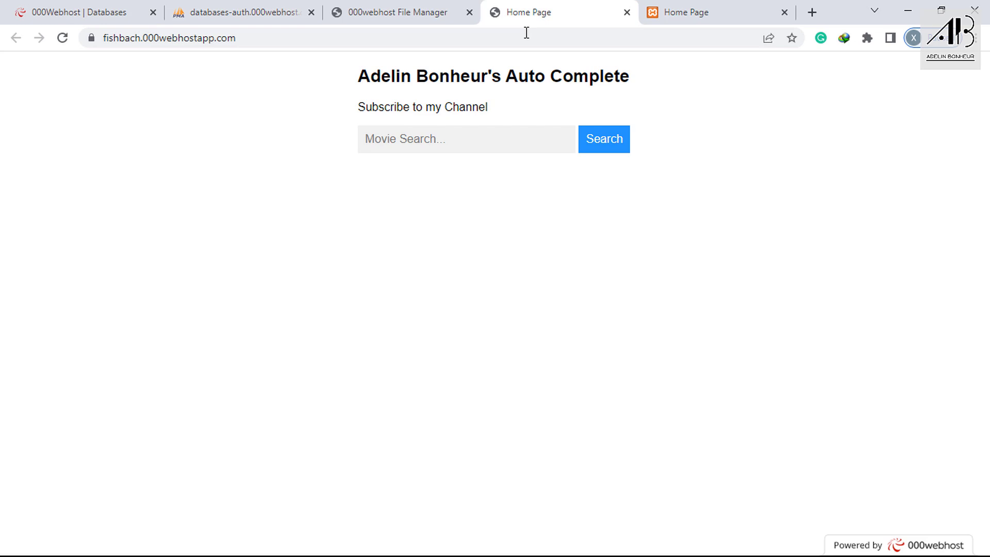
pyautogui.write('a')
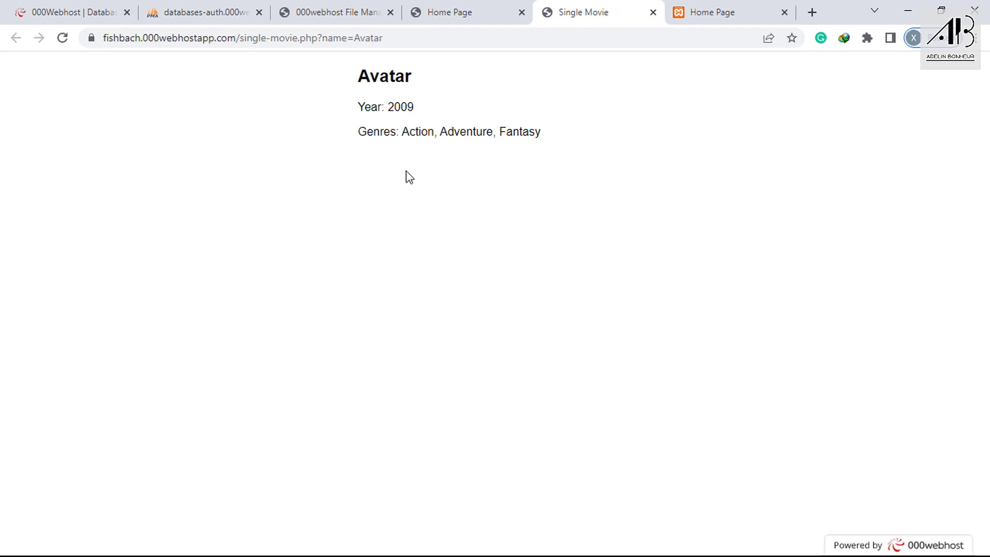
pyautogui.click(471, 11)
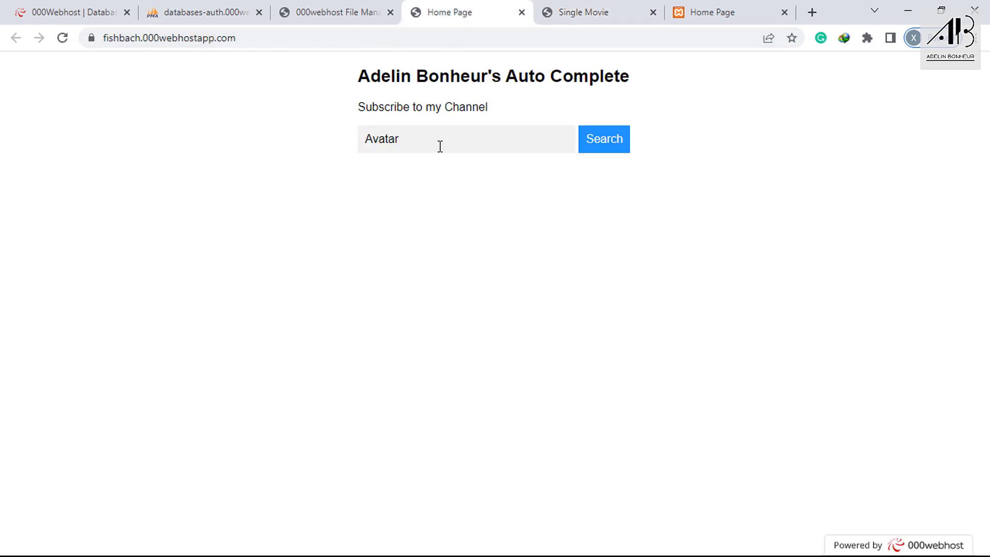